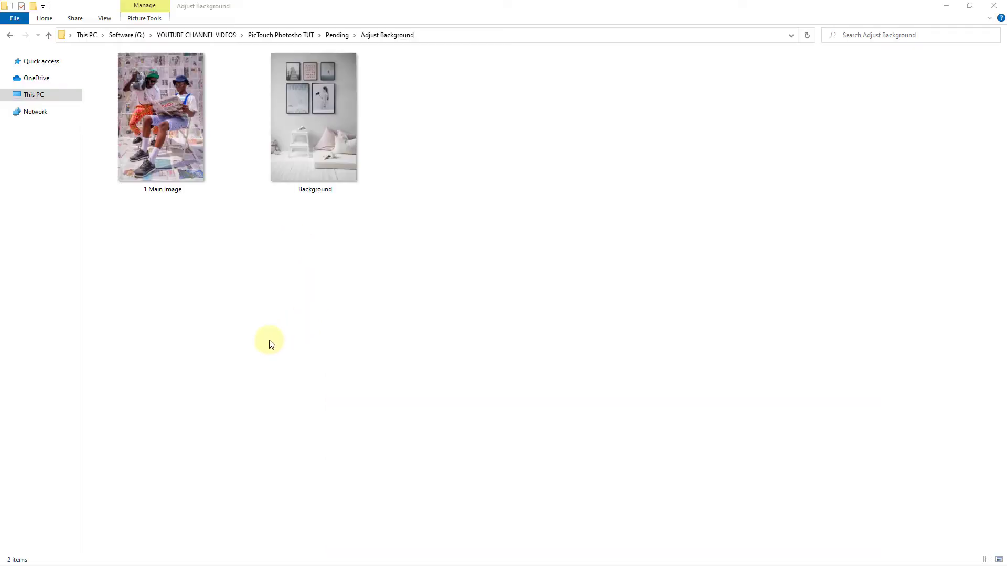
# Step: Preview '1 Main Image' from the Adjust Background folder, then drag it into Photoshop
pyautogui.click(161, 178)
pyautogui.click(164, 117)
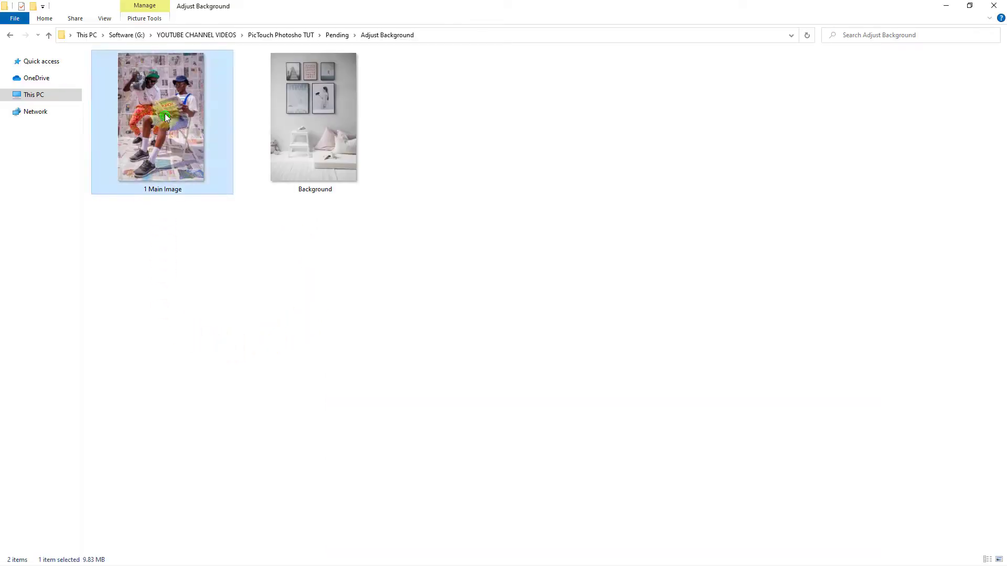
pyautogui.doubleClick(162, 136)
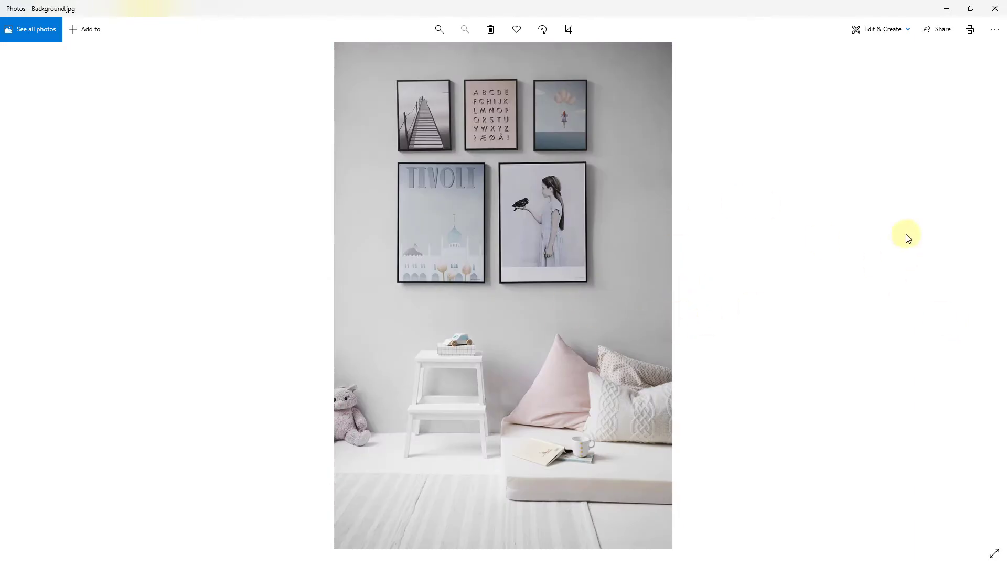
pyautogui.click(994, 8)
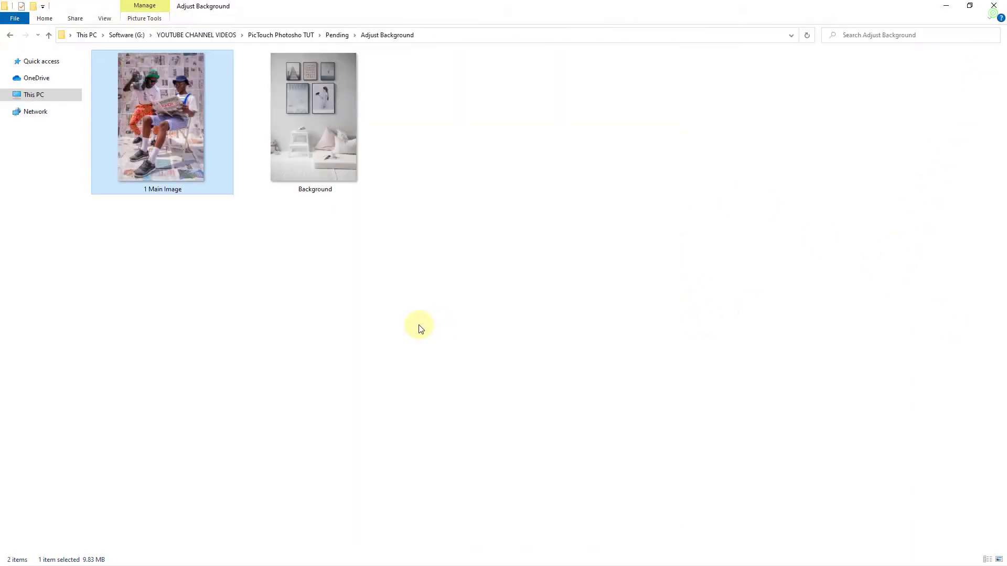
pyautogui.moveTo(166, 136)
pyautogui.mouseDown()
pyautogui.moveTo(251, 484)
pyautogui.moveTo(571, 274)
pyautogui.mouseUp()
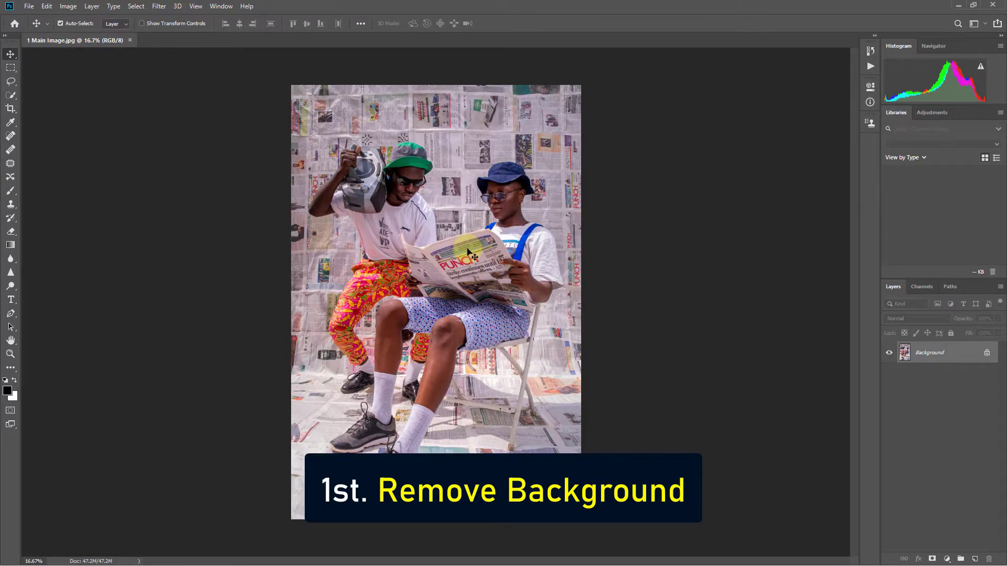
# Step: Hide the newspaper Background layer to check the cut-out men, then delete that layer
pyautogui.scroll(1, 438, 302)
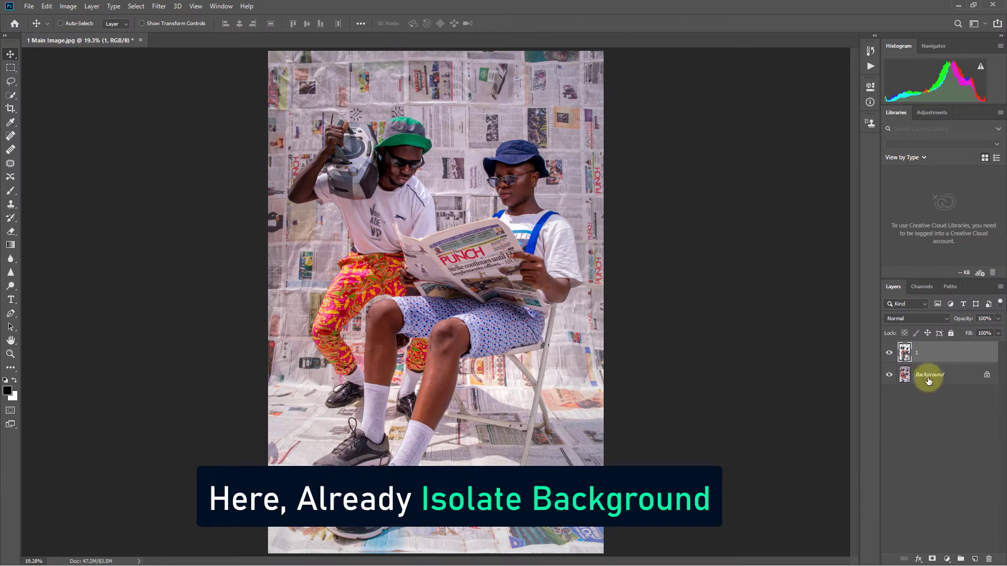
pyautogui.click(890, 375)
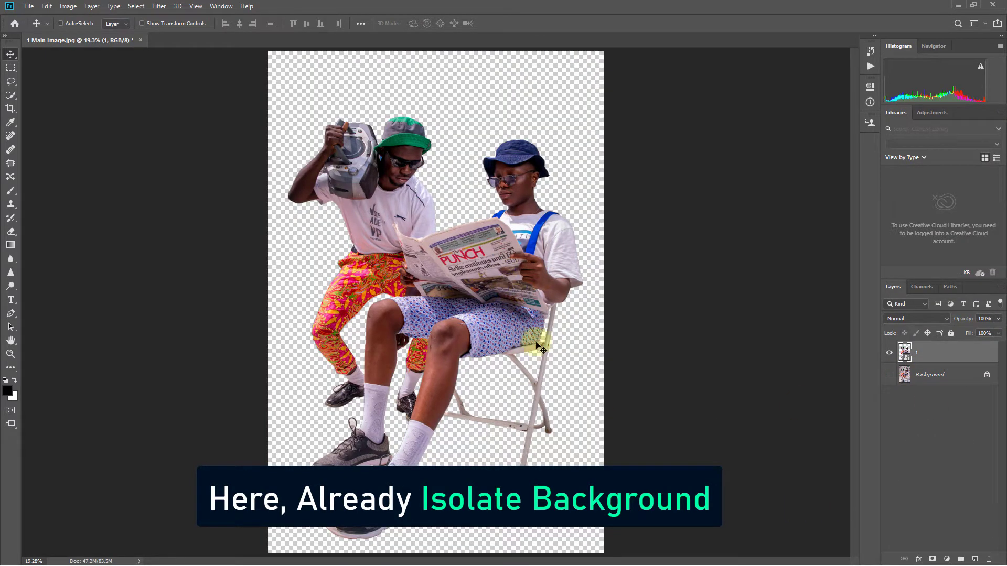
pyautogui.click(888, 377)
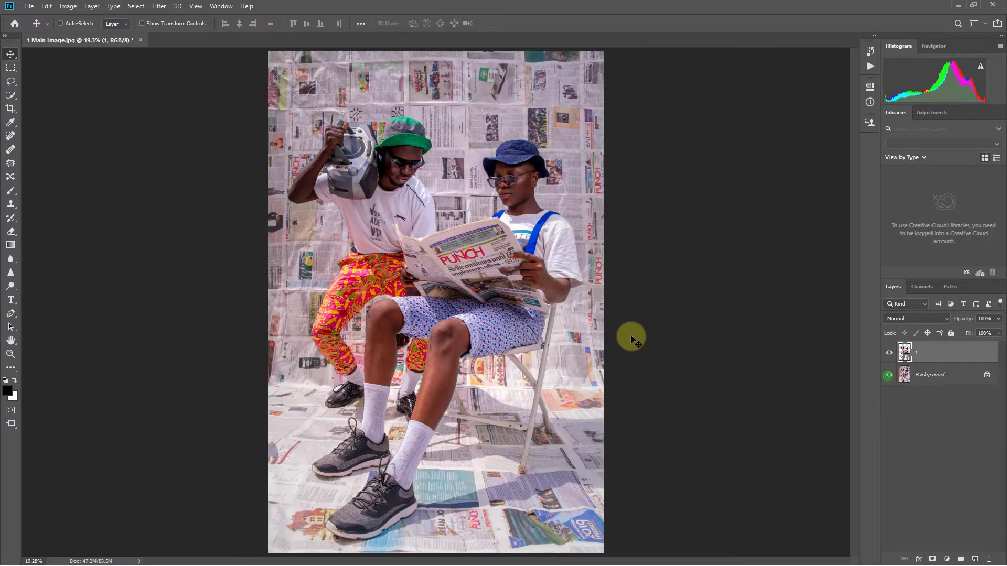
pyautogui.click(888, 375)
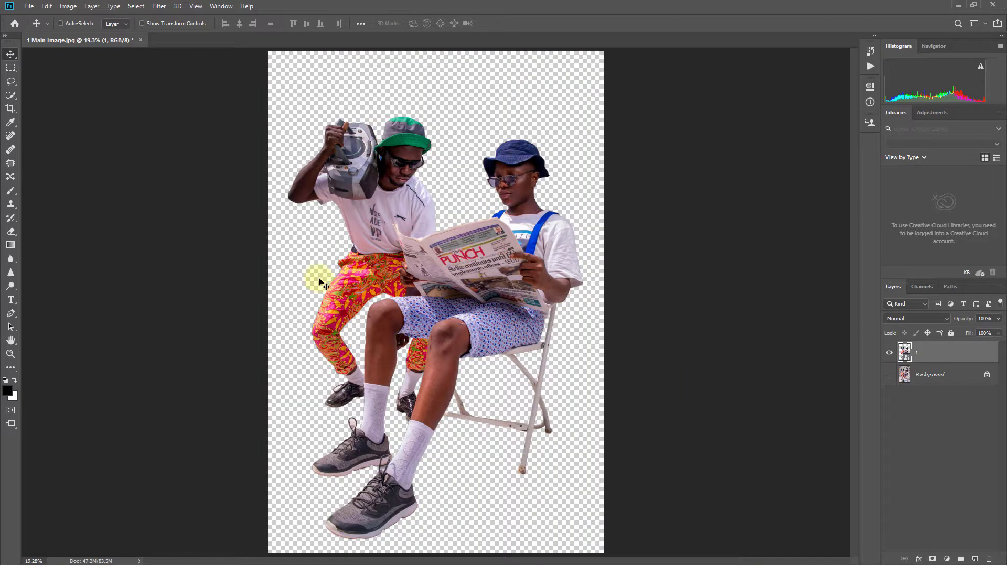
pyautogui.click(951, 378)
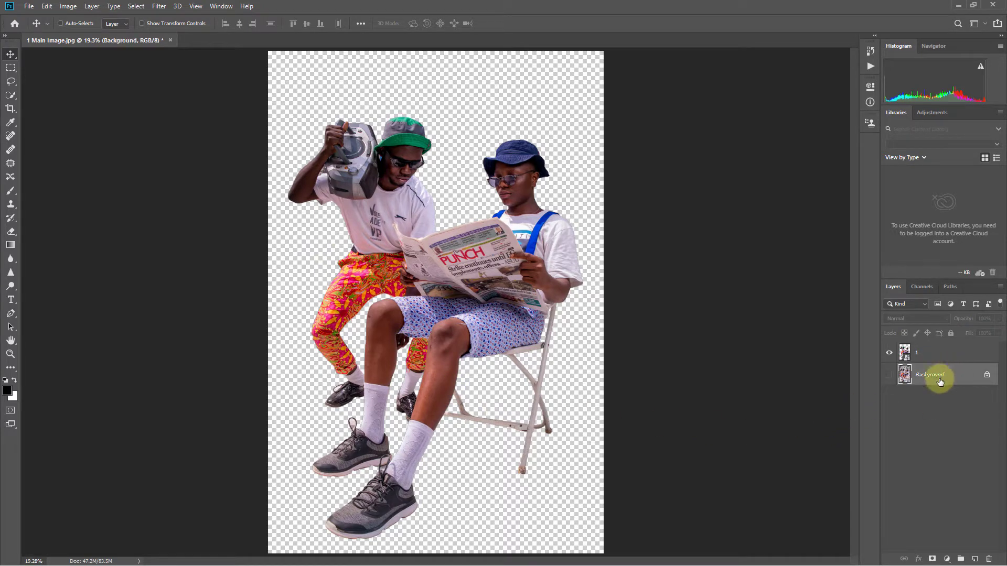
pyautogui.moveTo(937, 376); pyautogui.dragTo(989, 559)
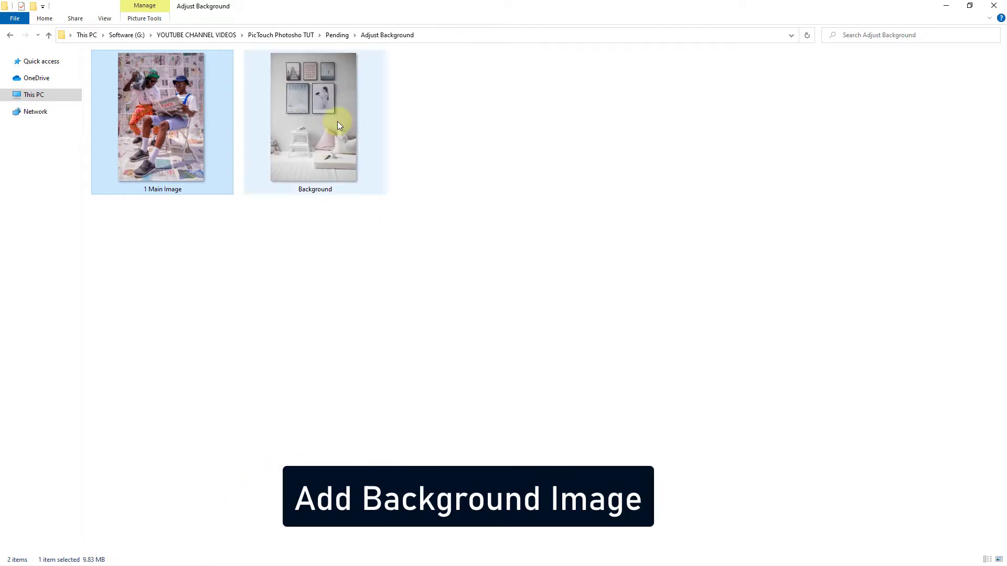
# Step: Drag the Background room photo from Explorer toward Photoshop on the taskbar
pyautogui.click(312, 111)
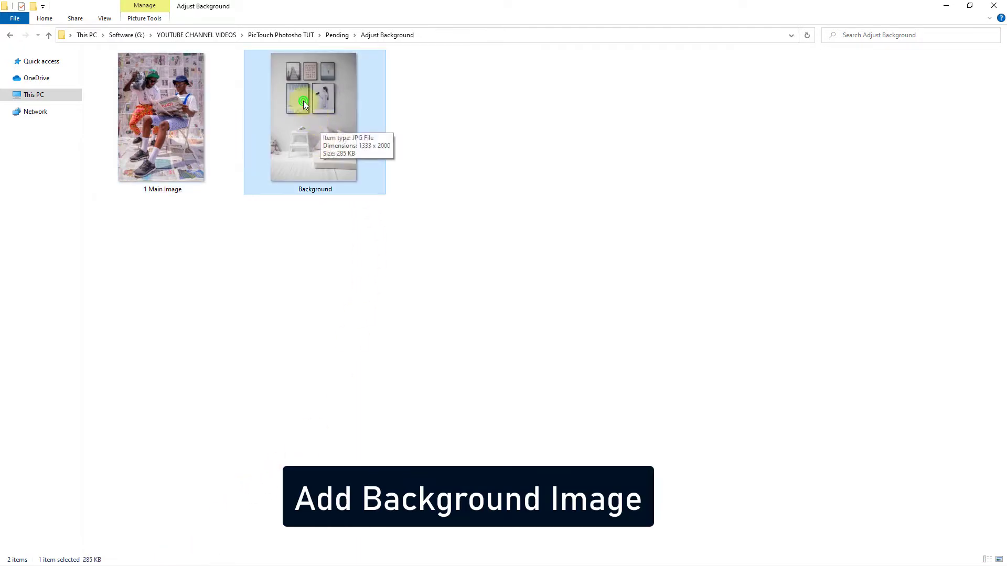
pyautogui.moveTo(303, 101)
pyautogui.mouseDown()
pyautogui.moveTo(274, 440)
pyautogui.moveTo(89, 564)
pyautogui.mouseUp()
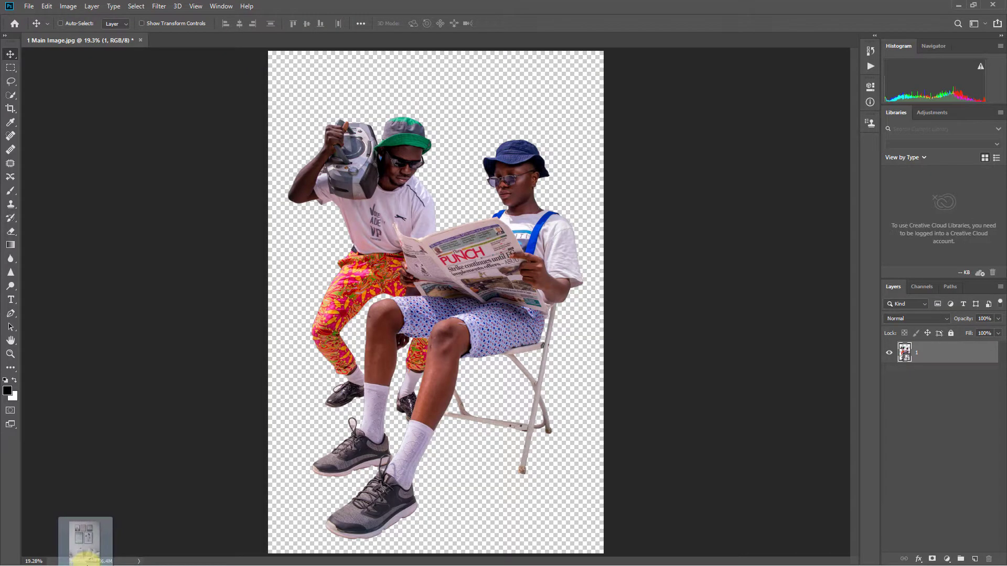
# Step: Place the room photo enlarged across the canvas top, then move its layer below the men
pyautogui.moveTo(89, 561); pyautogui.dragTo(449, 231)
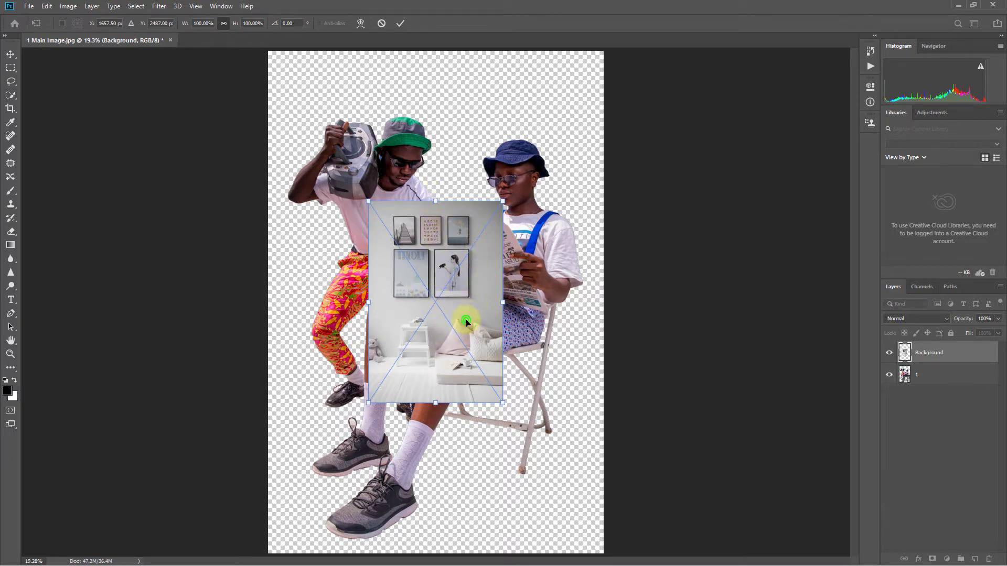
pyautogui.moveTo(463, 317)
pyautogui.mouseDown()
pyautogui.moveTo(492, 193)
pyautogui.moveTo(568, 168)
pyautogui.mouseUp()
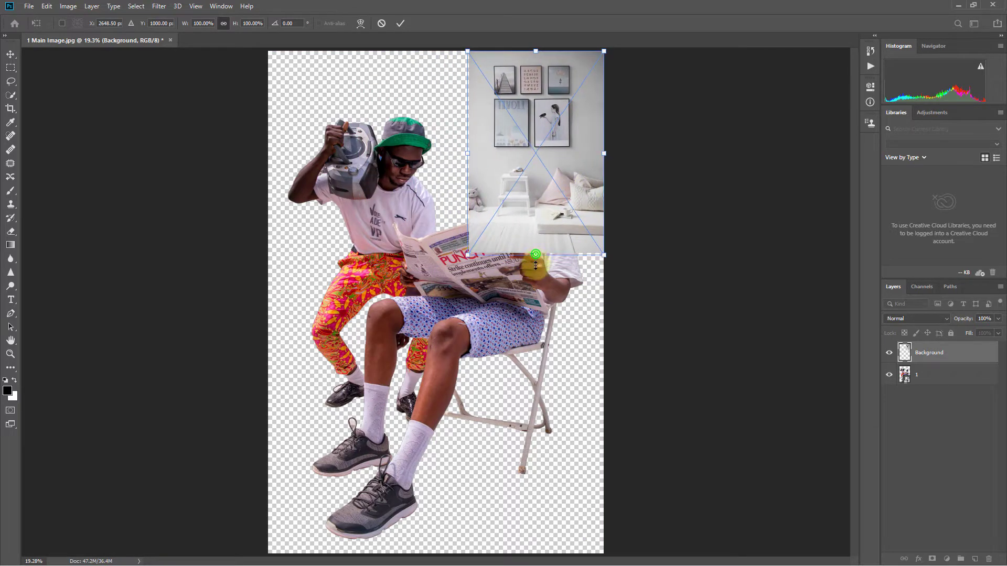
pyautogui.moveTo(536, 253)
pyautogui.mouseDown()
pyautogui.moveTo(523, 354)
pyautogui.moveTo(533, 318)
pyautogui.mouseUp()
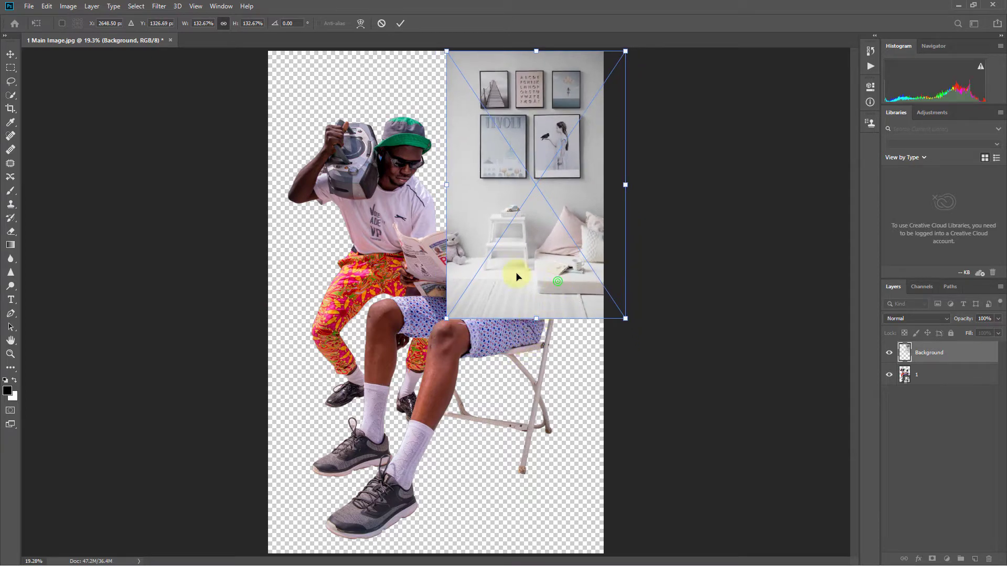
pyautogui.moveTo(547, 254); pyautogui.dragTo(533, 247)
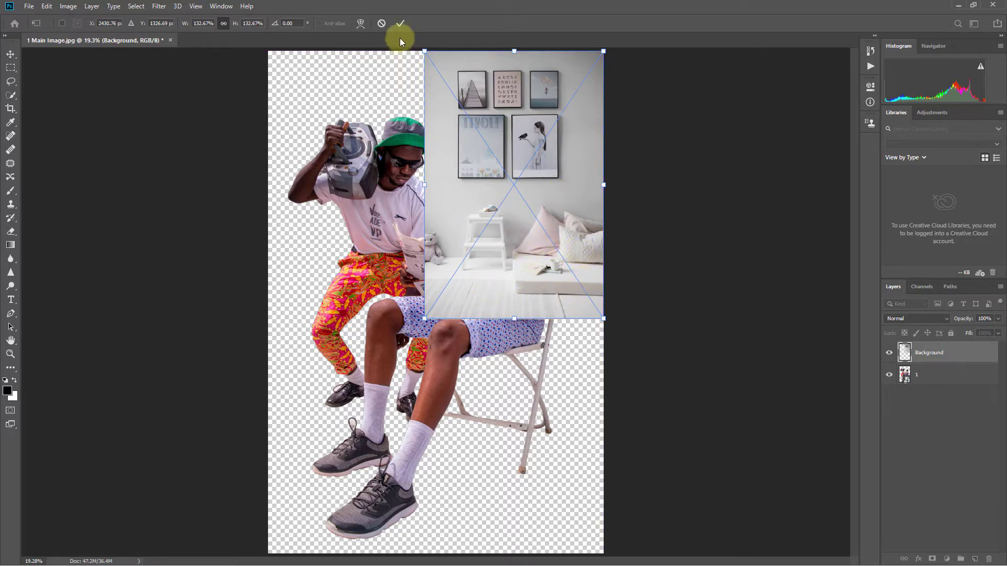
pyautogui.click(400, 24)
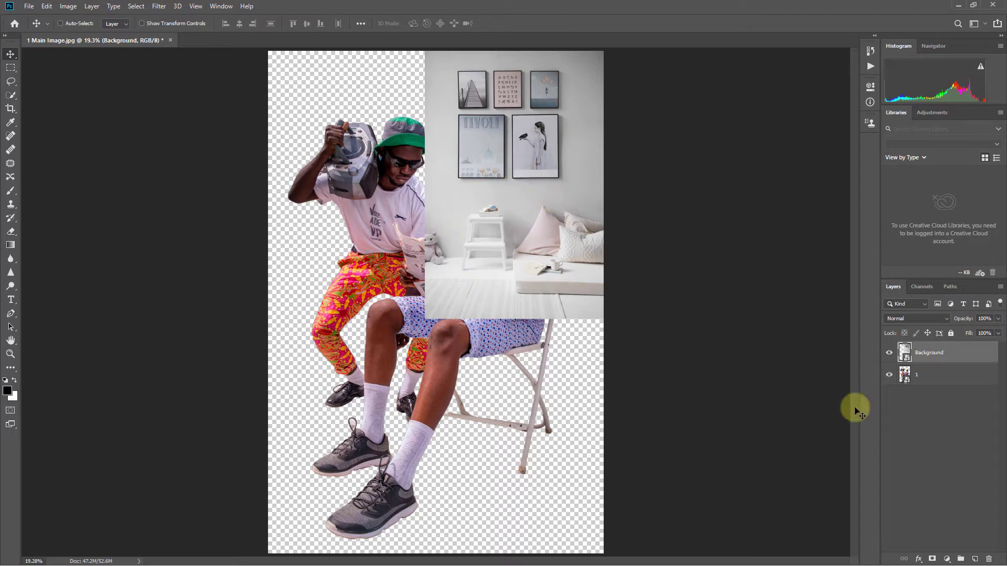
pyautogui.click(954, 354)
pyautogui.moveTo(952, 354); pyautogui.dragTo(951, 386)
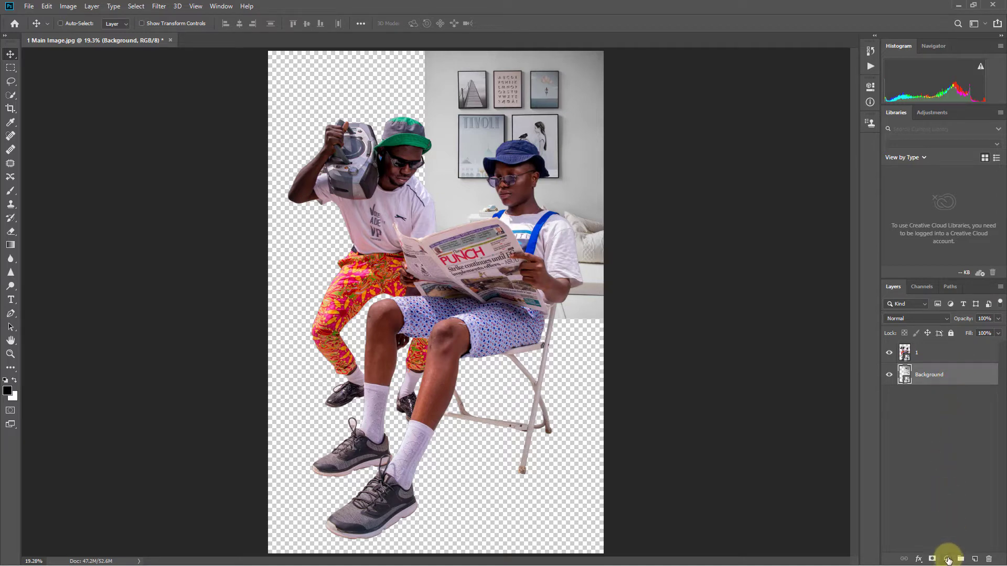
# Step: Add a black Solid Color fill layer and move it beneath the room photo layer
pyautogui.click(947, 559)
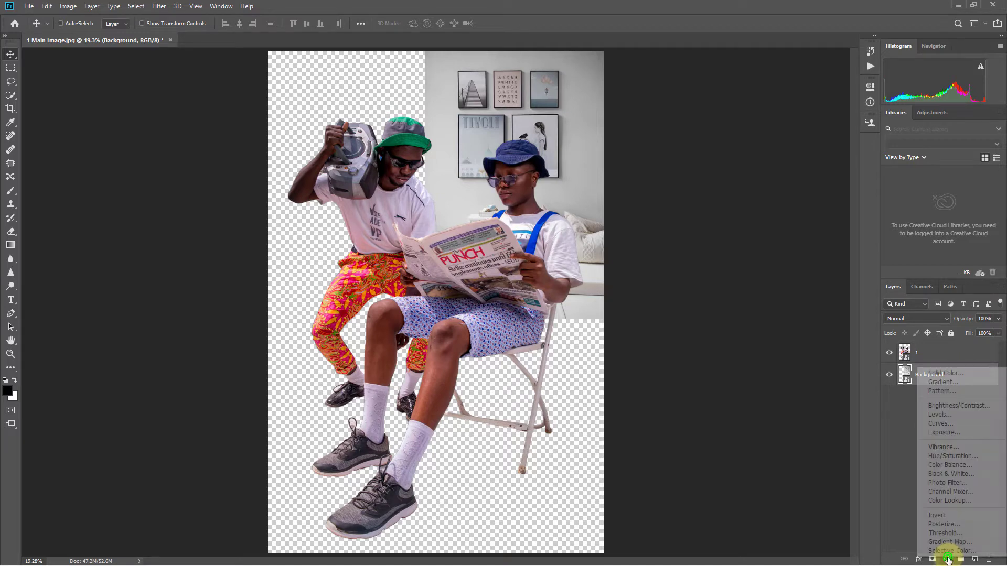
pyautogui.click(943, 373)
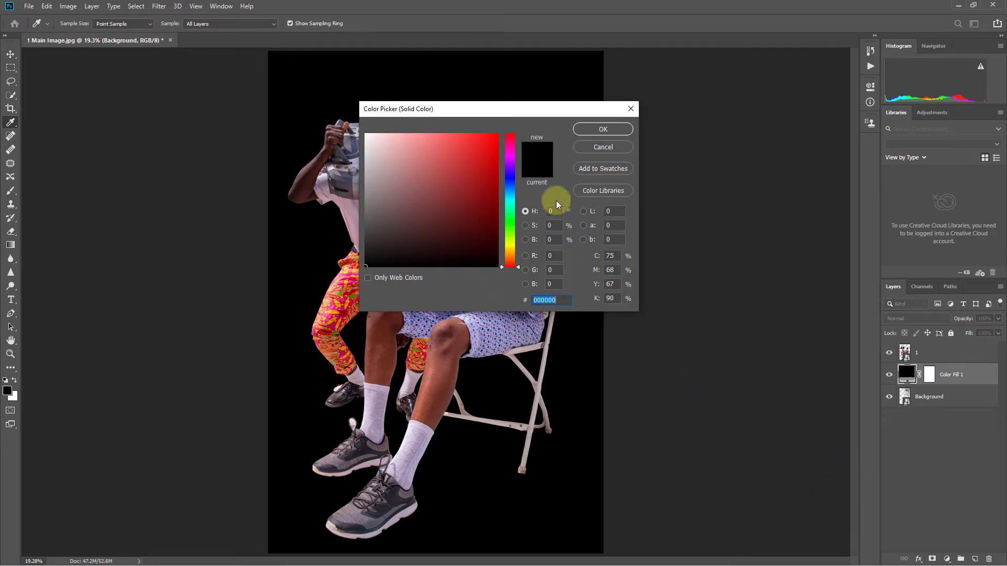
pyautogui.click(591, 130)
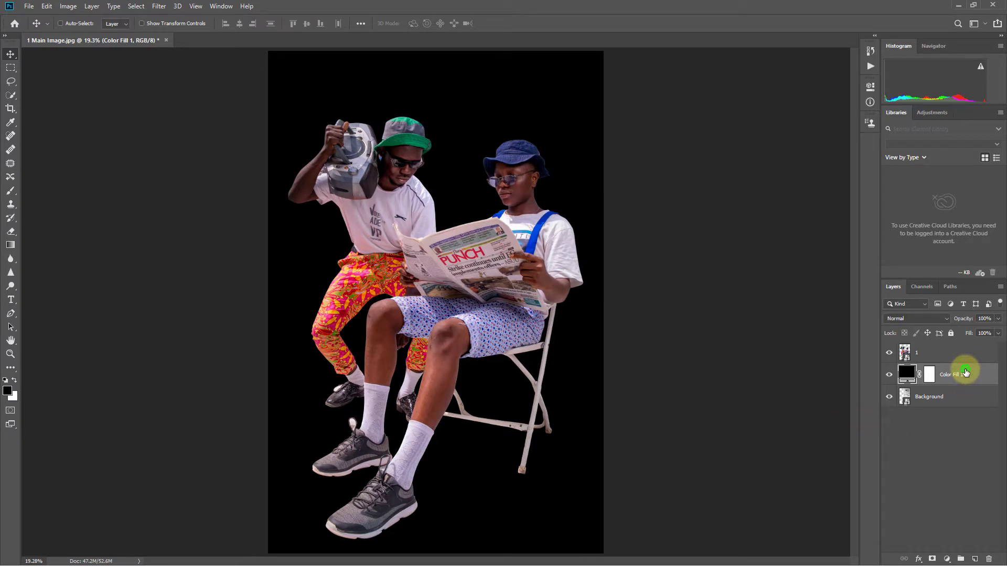
pyautogui.moveTo(956, 373); pyautogui.dragTo(956, 420)
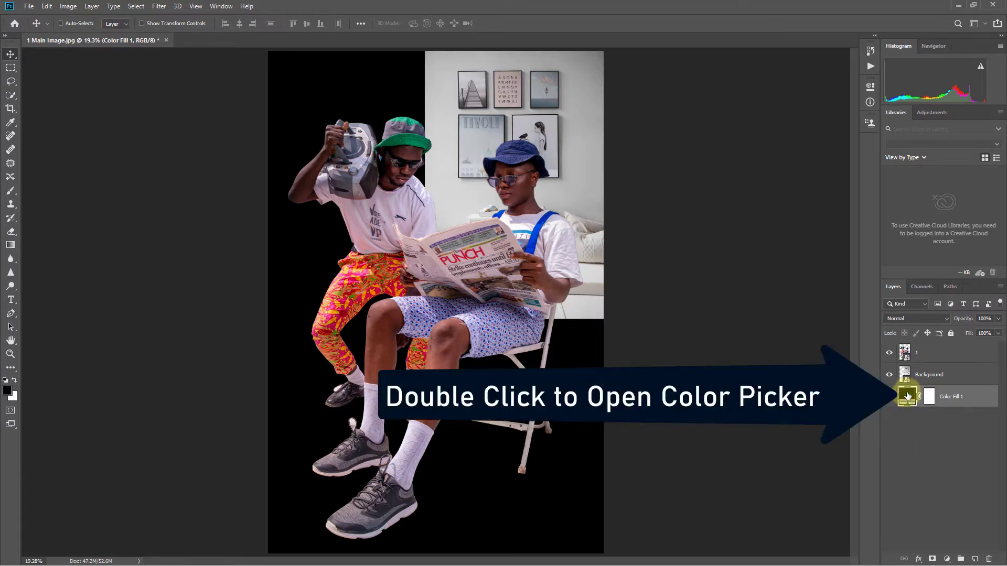
# Step: Recolour Color Fill 1 to the wall grey c2c2c2 sampled from the room photo
pyautogui.doubleClick(907, 396)
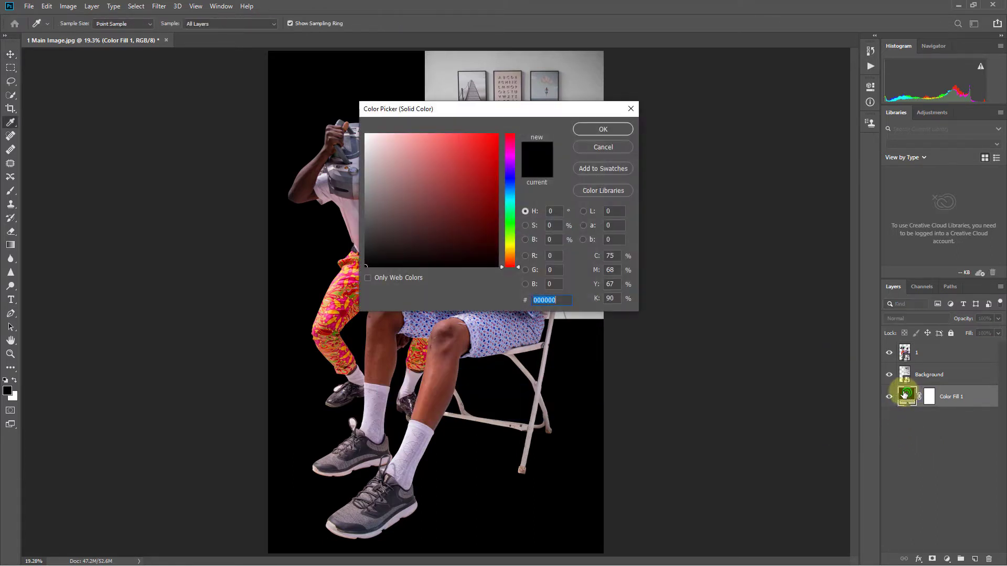
pyautogui.moveTo(521, 114); pyautogui.dragTo(789, 107)
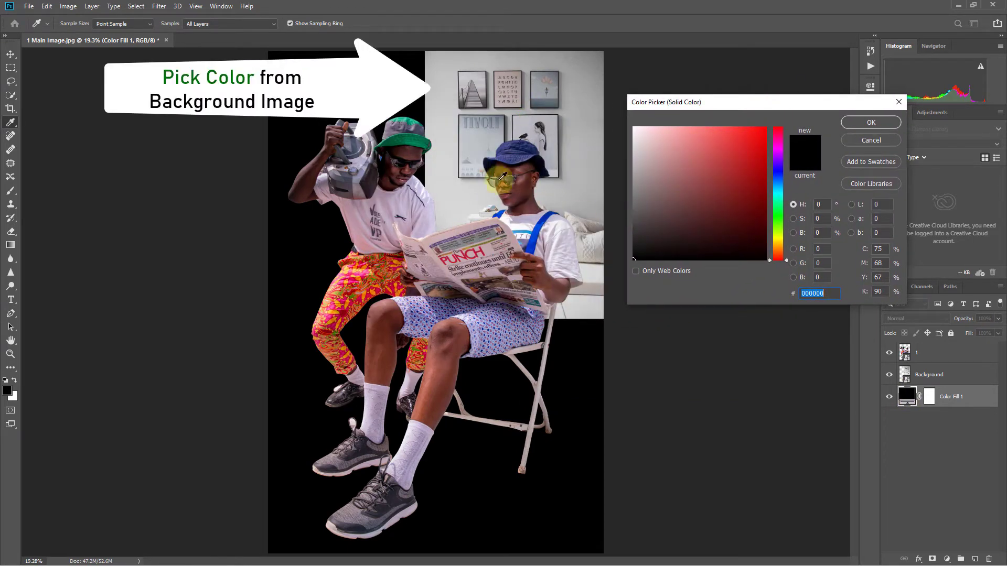
pyautogui.click(458, 76)
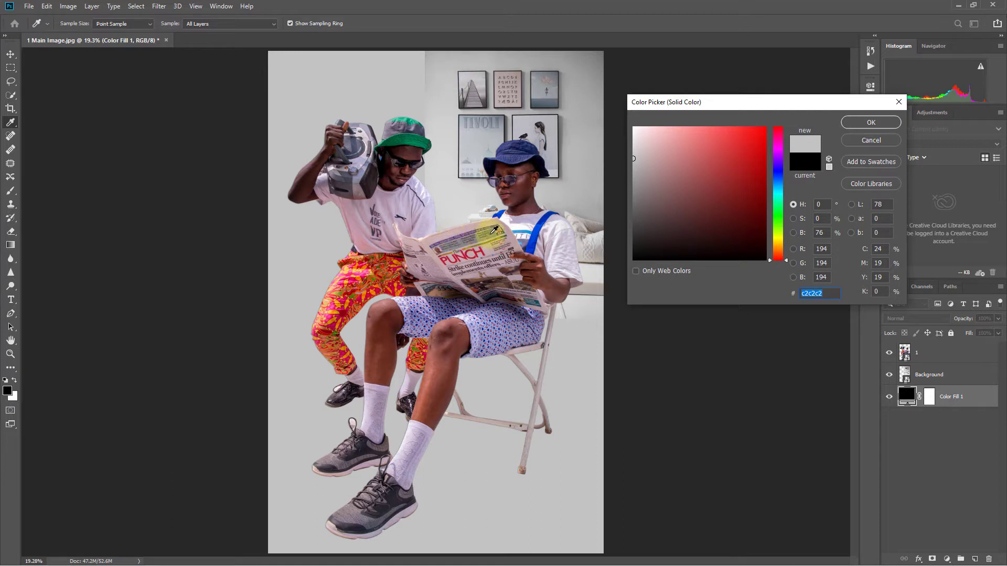
pyautogui.click(873, 122)
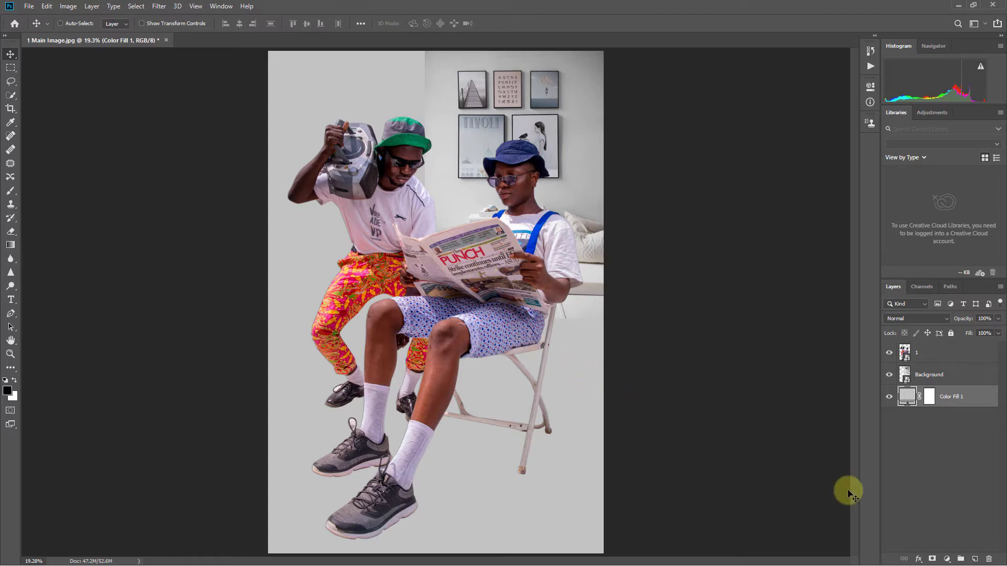
# Step: Add a new empty layer and set the foreground colour to light grey dfdfdf
pyautogui.click(976, 560)
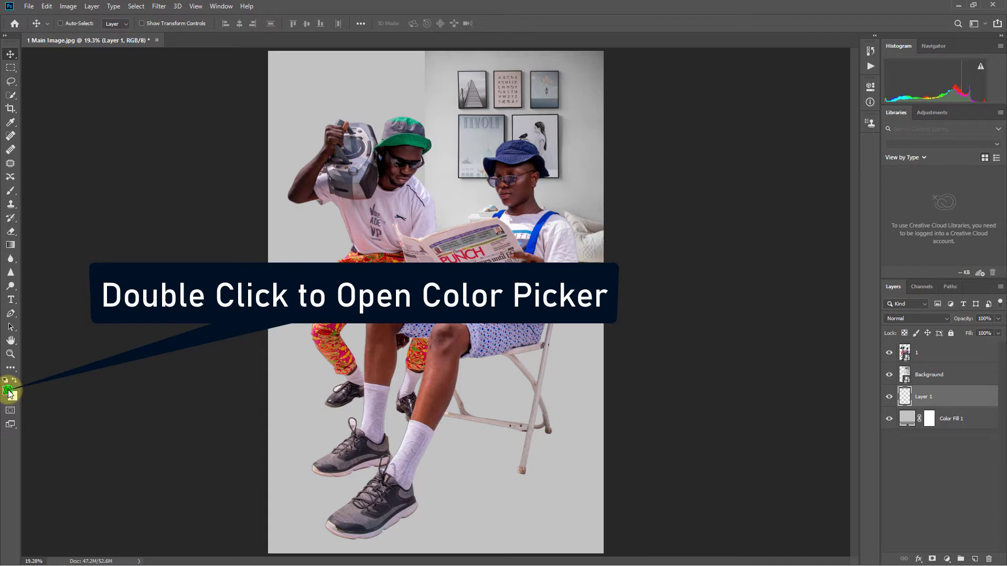
pyautogui.click(9, 391)
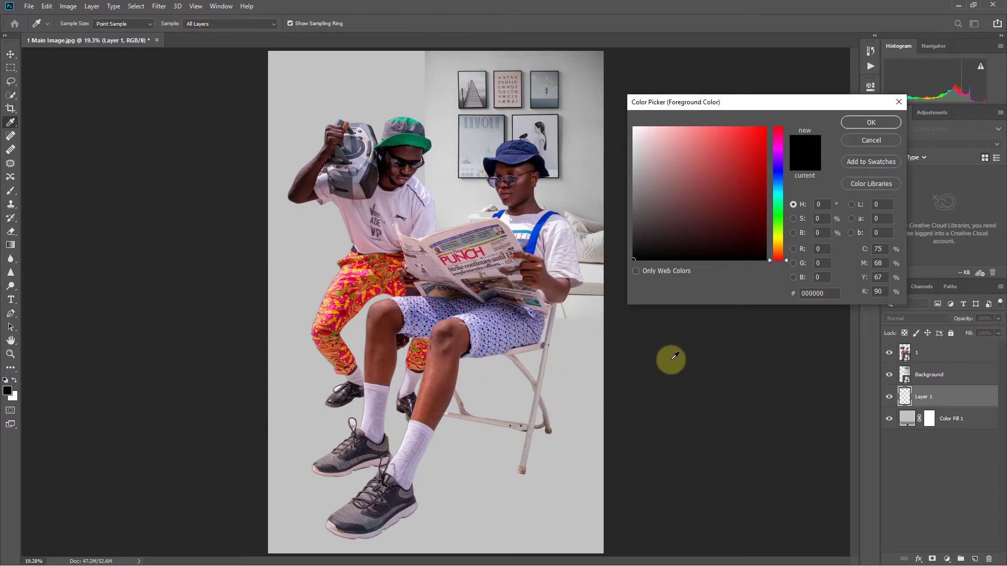
pyautogui.moveTo(660, 212); pyautogui.dragTo(619, 137)
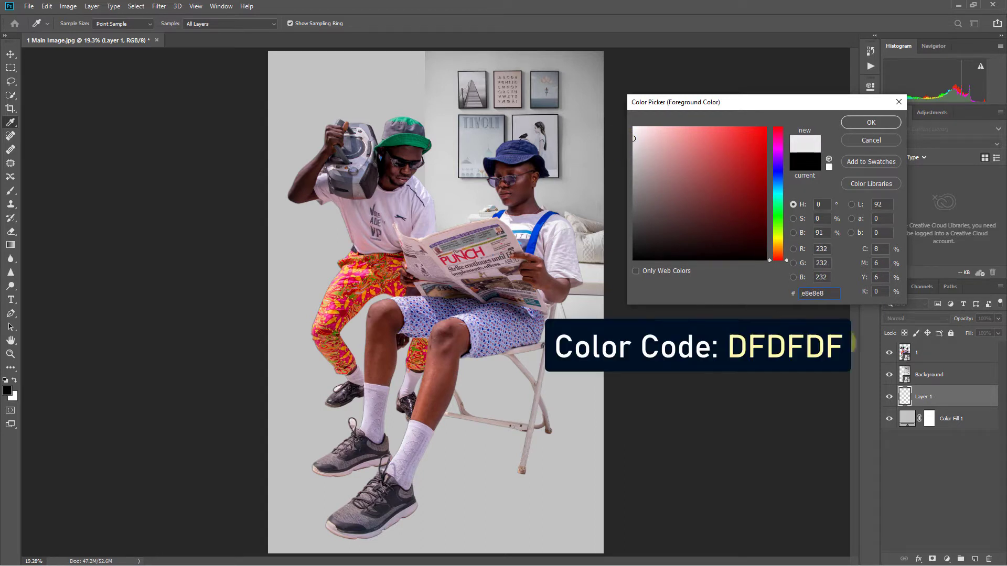
pyautogui.doubleClick(810, 293)
pyautogui.write('df')
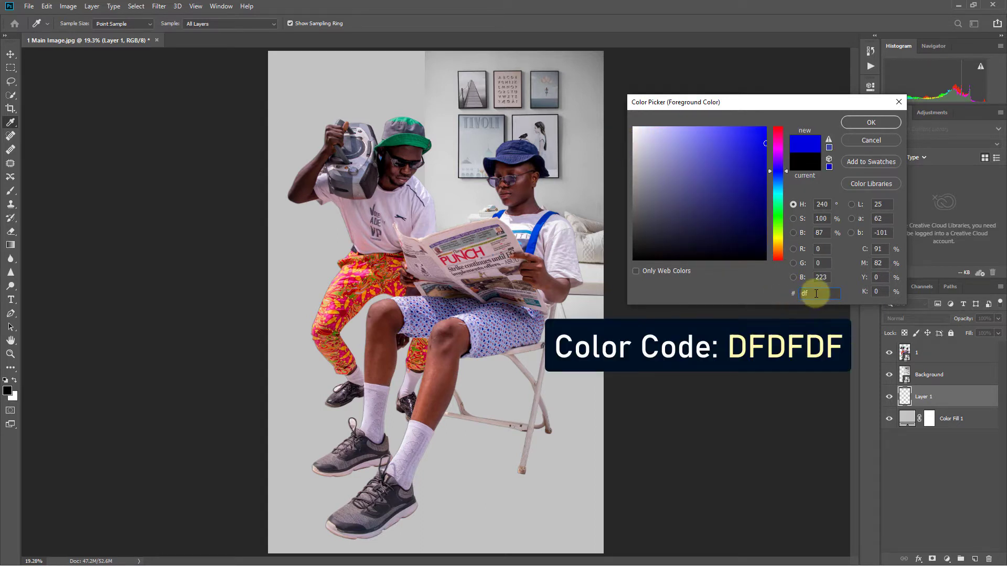
pyautogui.write('dfdf')
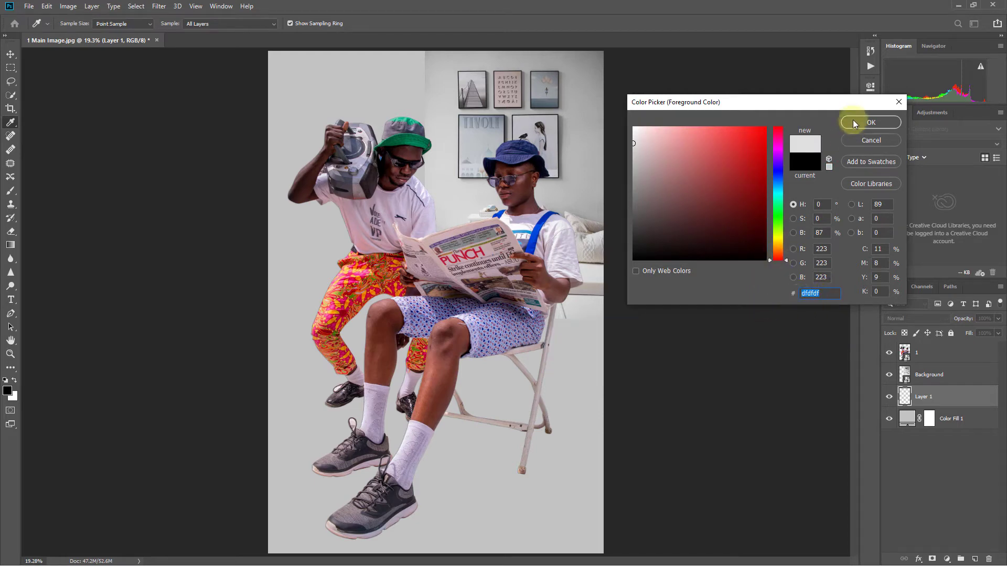
pyautogui.click(868, 123)
pyautogui.press('v')
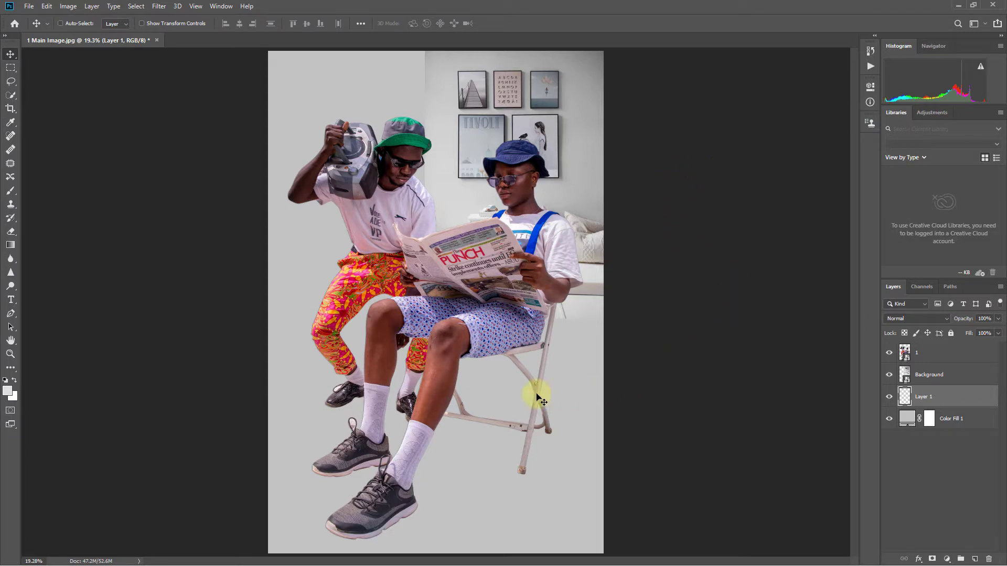
# Step: Draw a Foreground to Transparent grey gradient upward from the canvas bottom on Layer 1
pyautogui.click(11, 245)
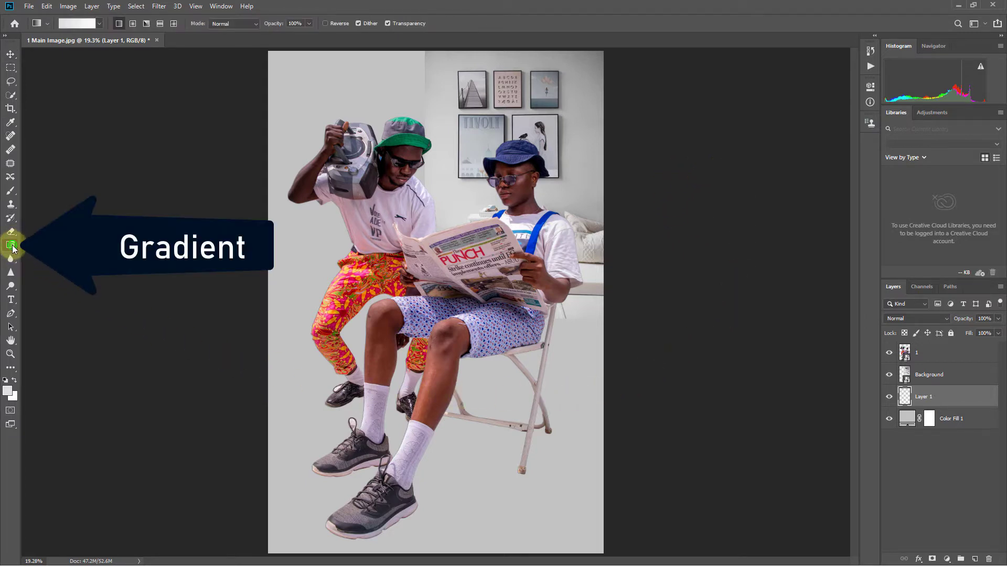
pyautogui.click(13, 249)
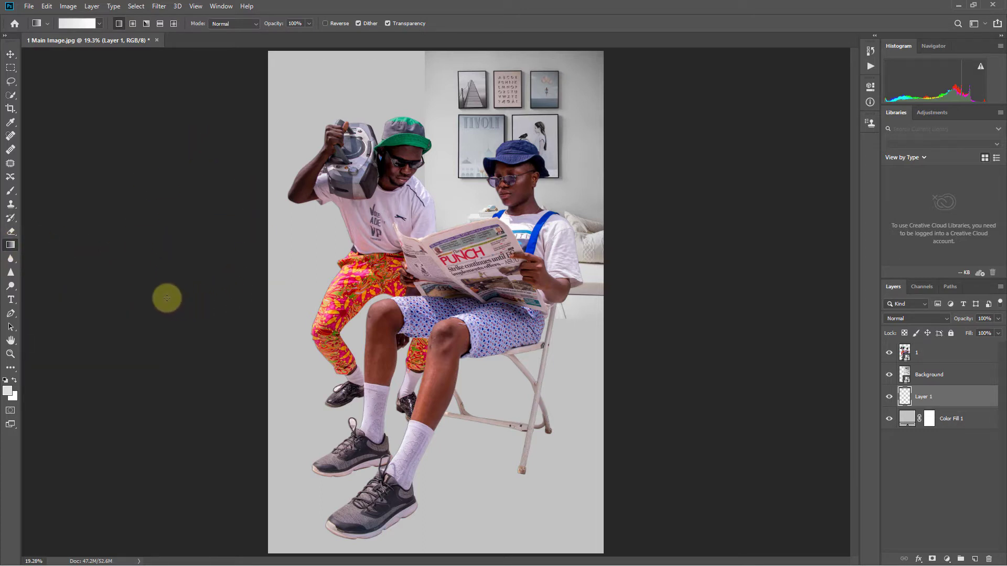
pyautogui.click(100, 25)
pyautogui.moveTo(147, 107); pyautogui.dragTo(295, 188)
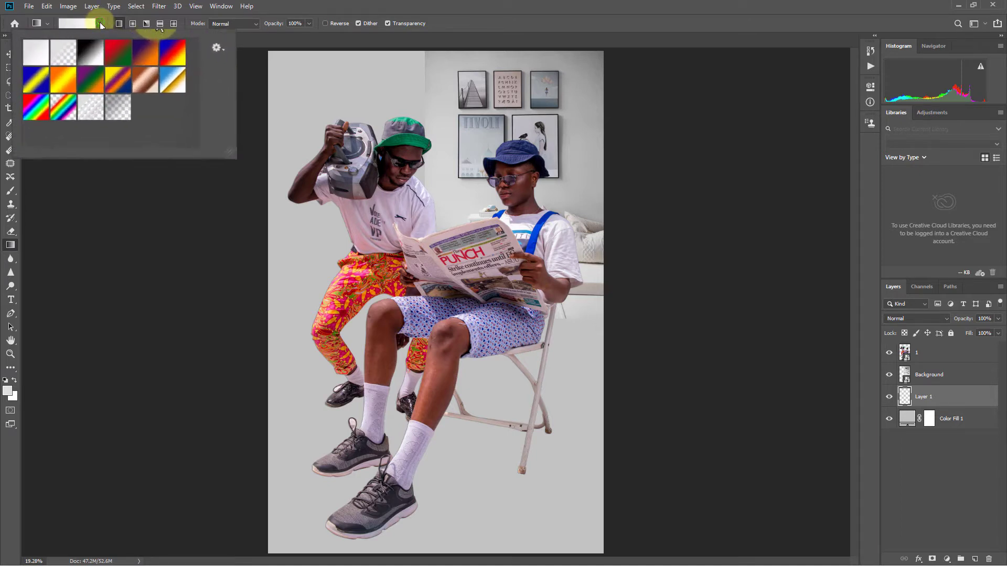
pyautogui.click(75, 59)
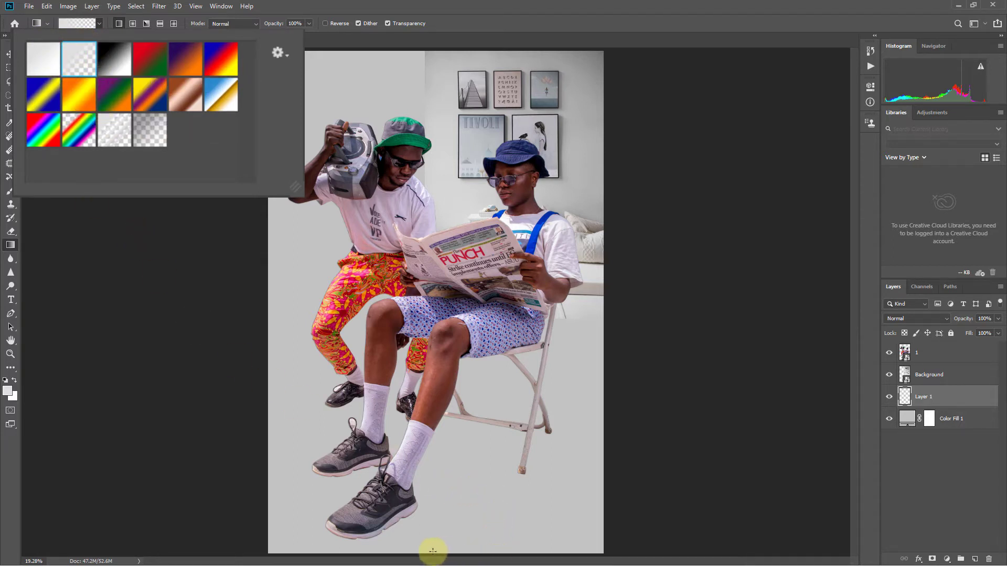
pyautogui.click(432, 552)
pyautogui.moveTo(433, 553); pyautogui.dragTo(426, 52)
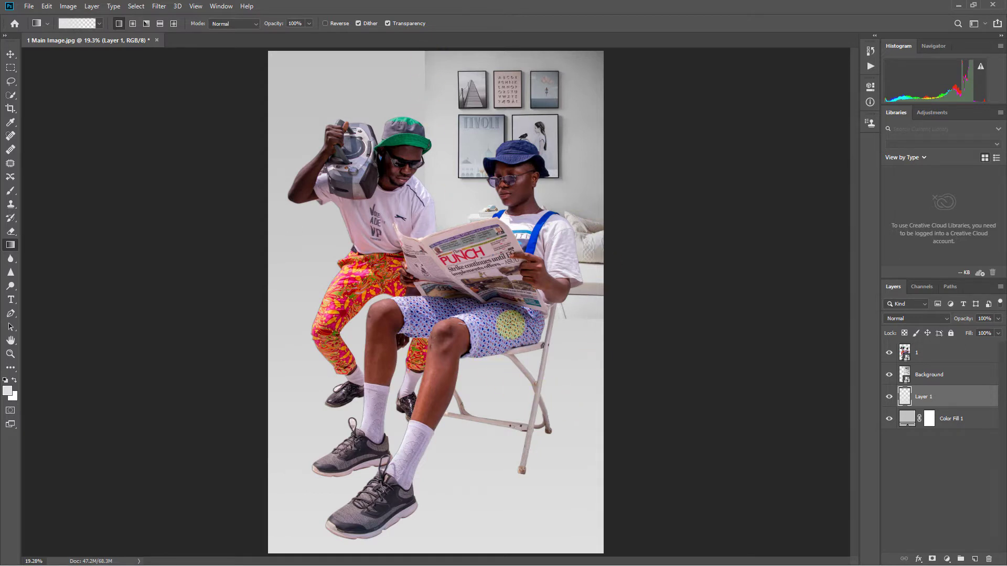
pyautogui.click(11, 54)
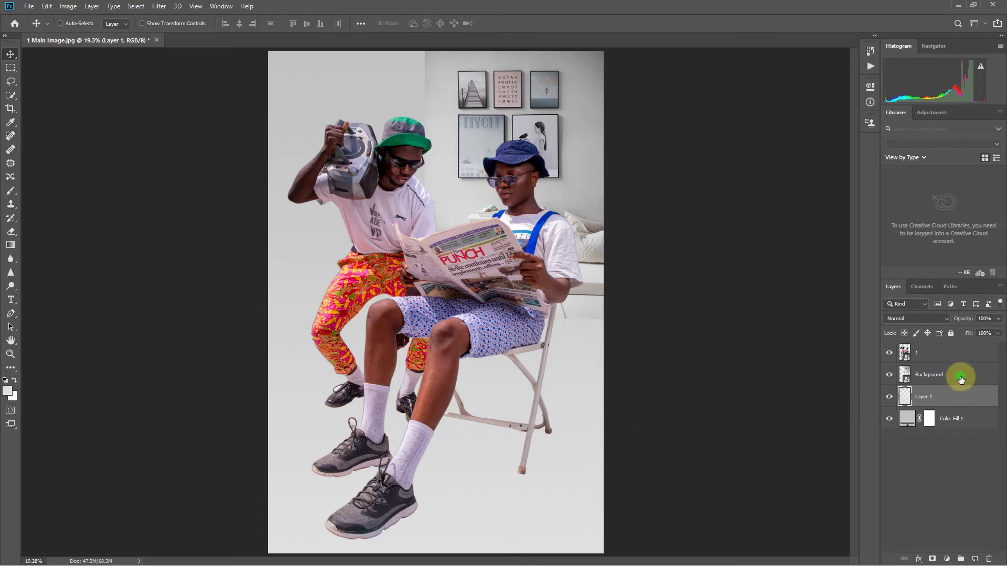
# Step: Duplicate the Background room layer as Background 2 and shift the copy left
pyautogui.click(960, 379)
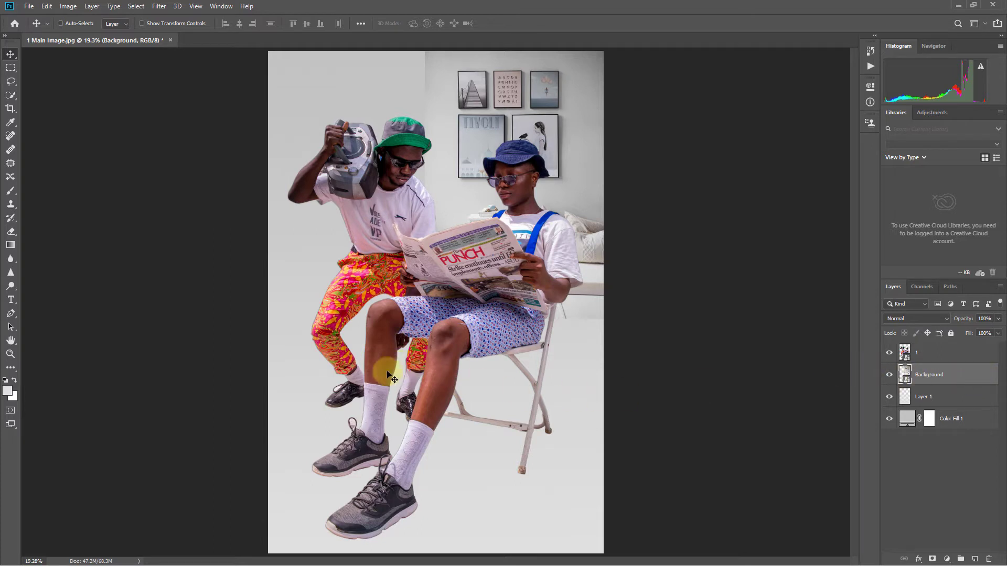
pyautogui.click(91, 7)
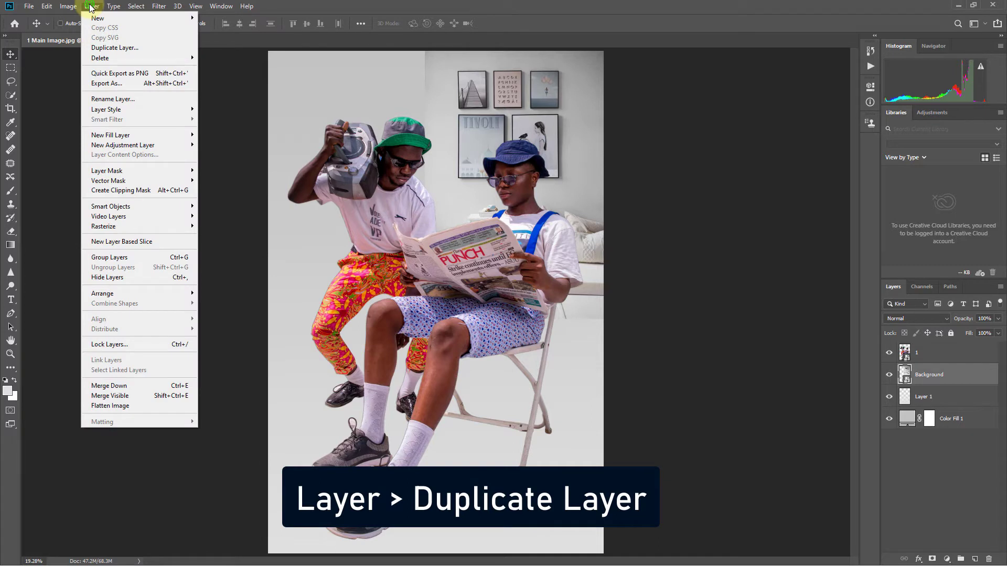
pyautogui.click(116, 49)
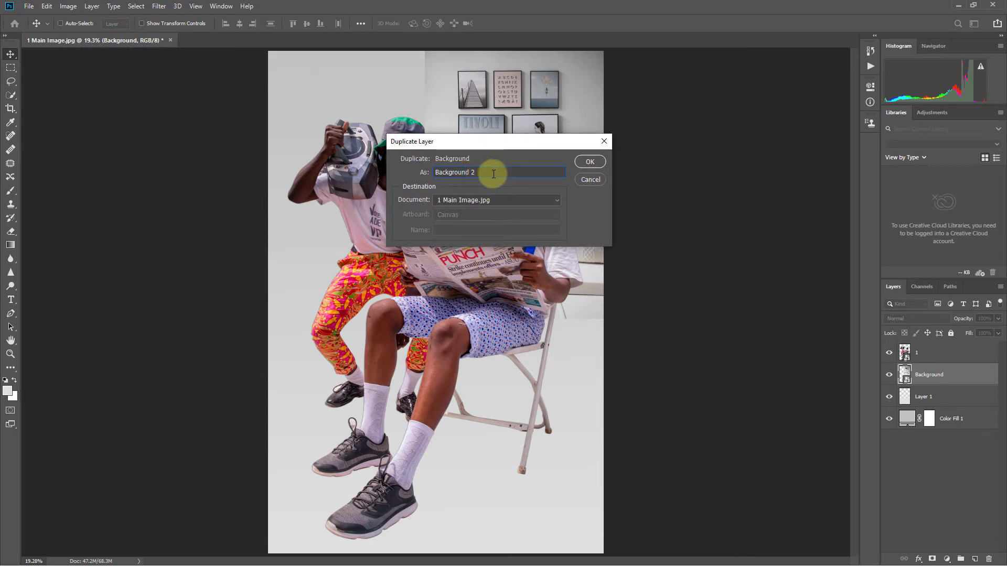
pyautogui.click(592, 161)
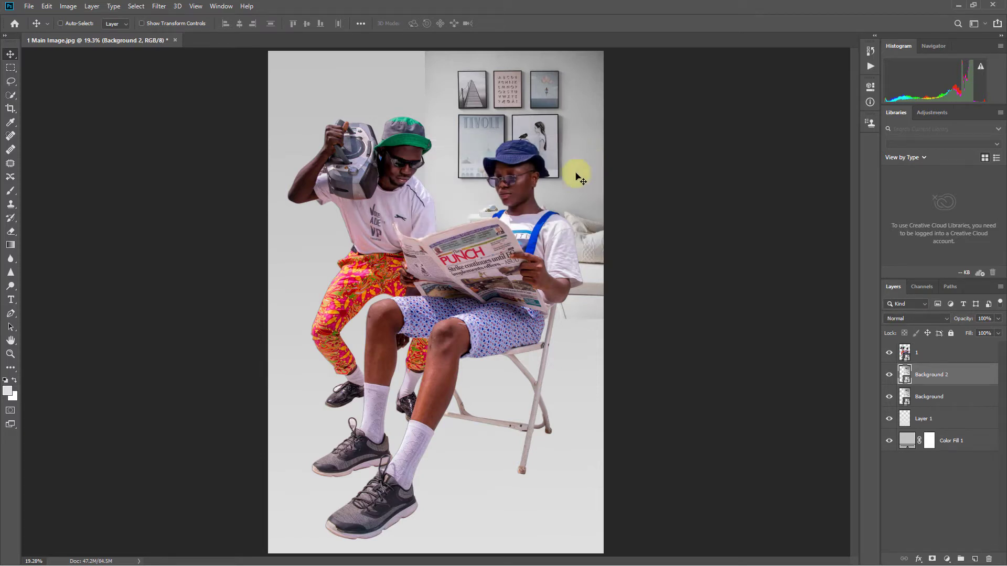
pyautogui.moveTo(579, 196)
pyautogui.mouseDown()
pyautogui.moveTo(400, 197)
pyautogui.moveTo(418, 197)
pyautogui.mouseUp()
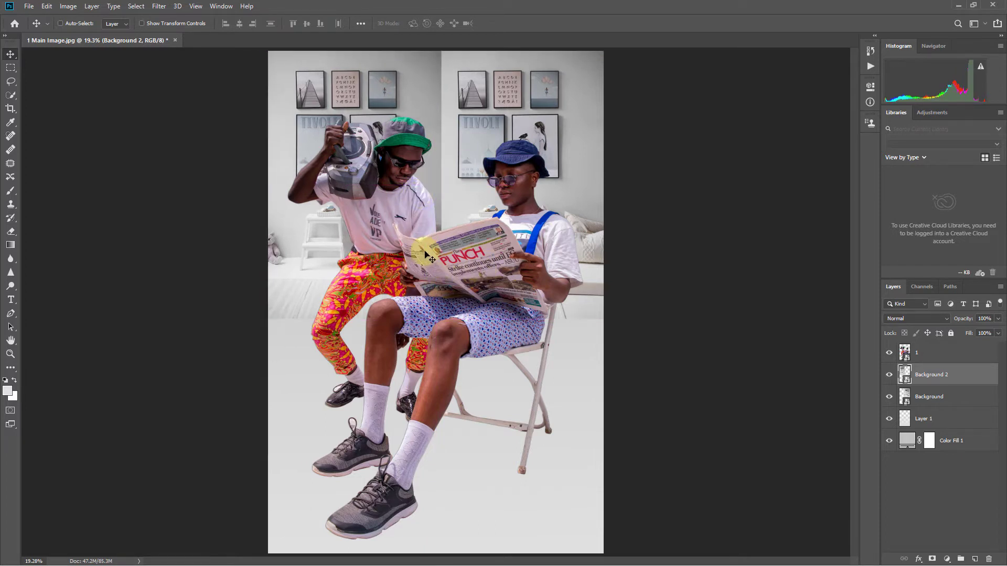
# Step: Add a layer mask to the Background 2 layer
pyautogui.click(934, 373)
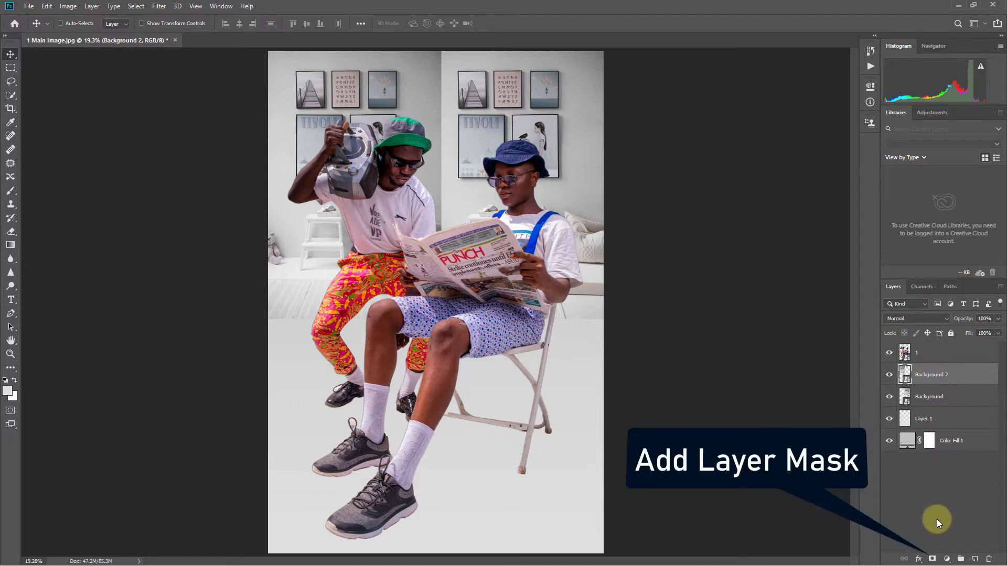
pyautogui.click(931, 559)
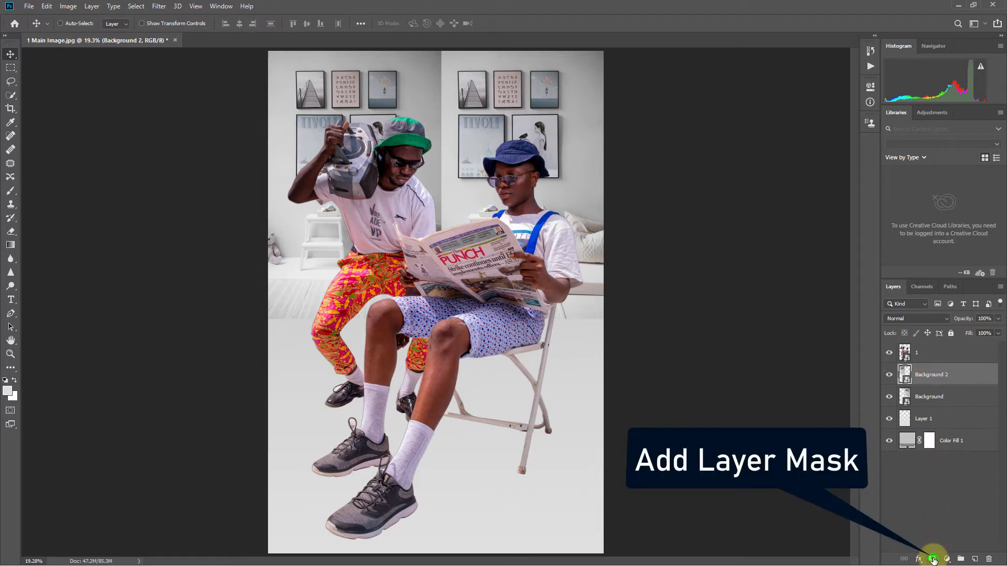
pyautogui.click(924, 376)
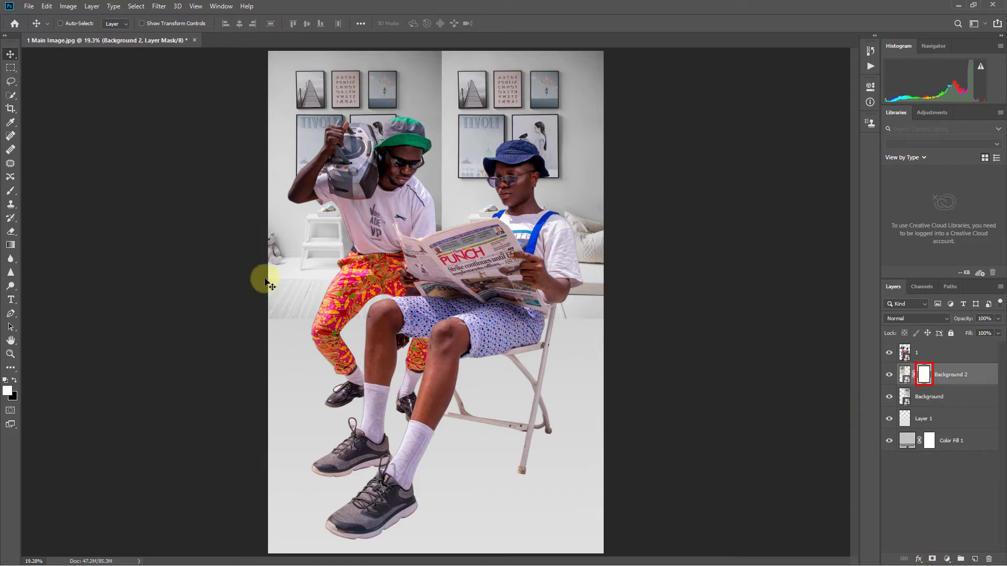
# Step: Paint black with a large brush to hide the duplicated picture frames on the left wall
pyautogui.click(9, 190)
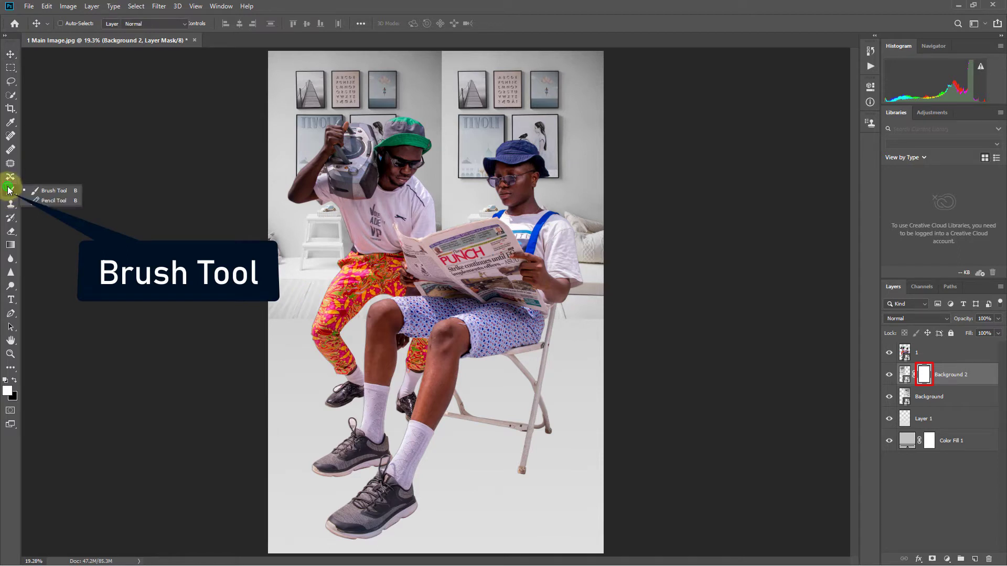
pyautogui.click(57, 192)
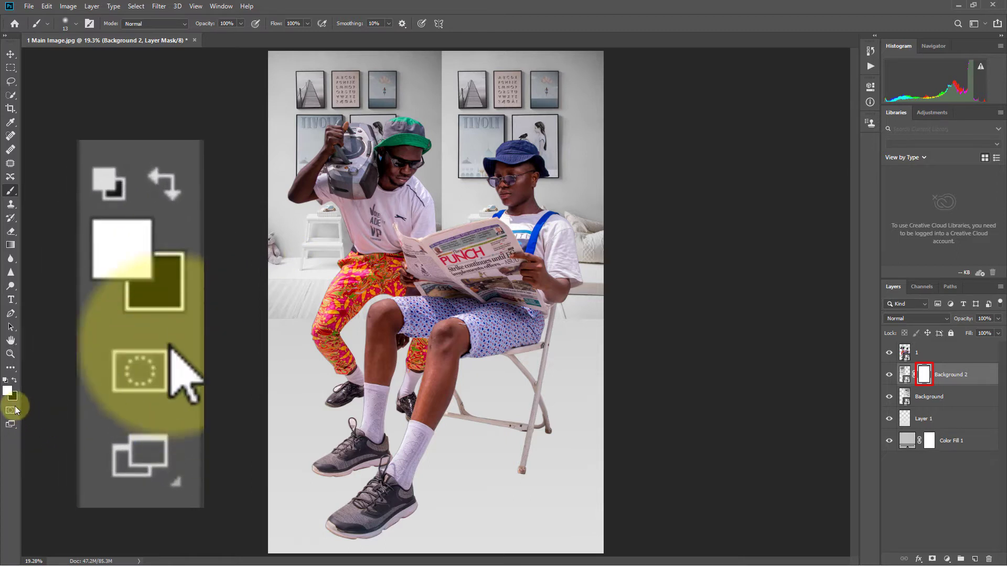
pyautogui.click(15, 377)
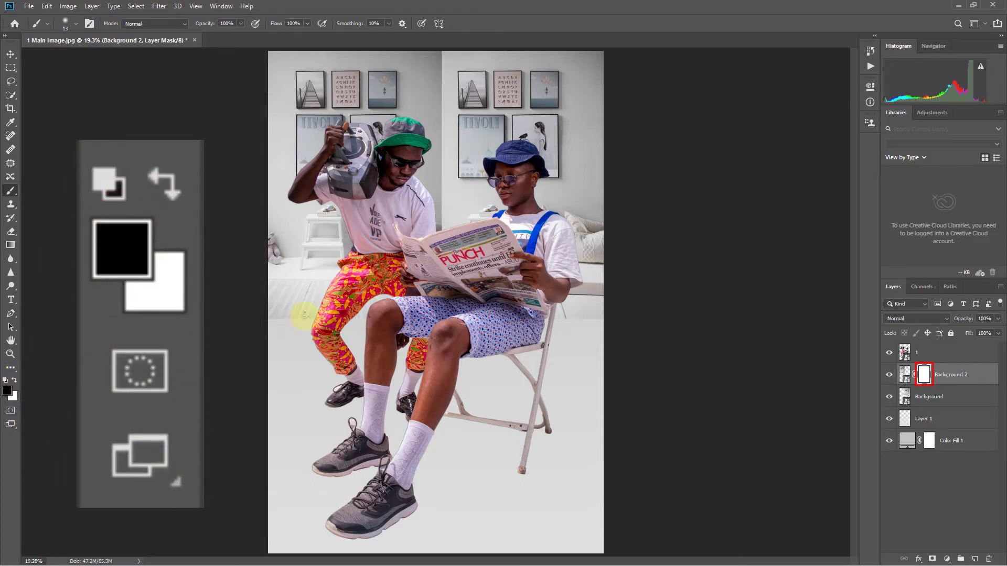
pyautogui.press(']')
pyautogui.press(']')
pyautogui.press(']')
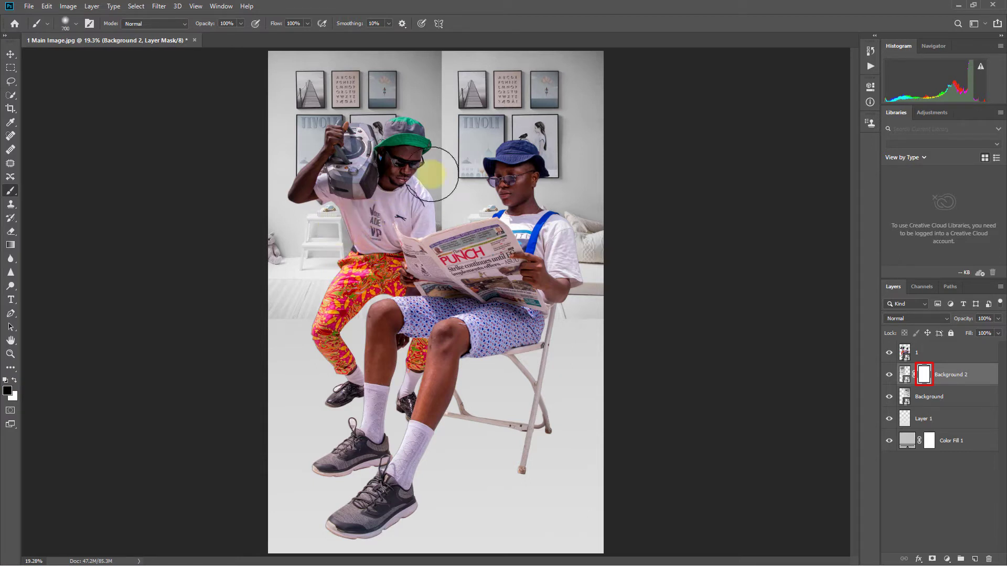
pyautogui.press('[')
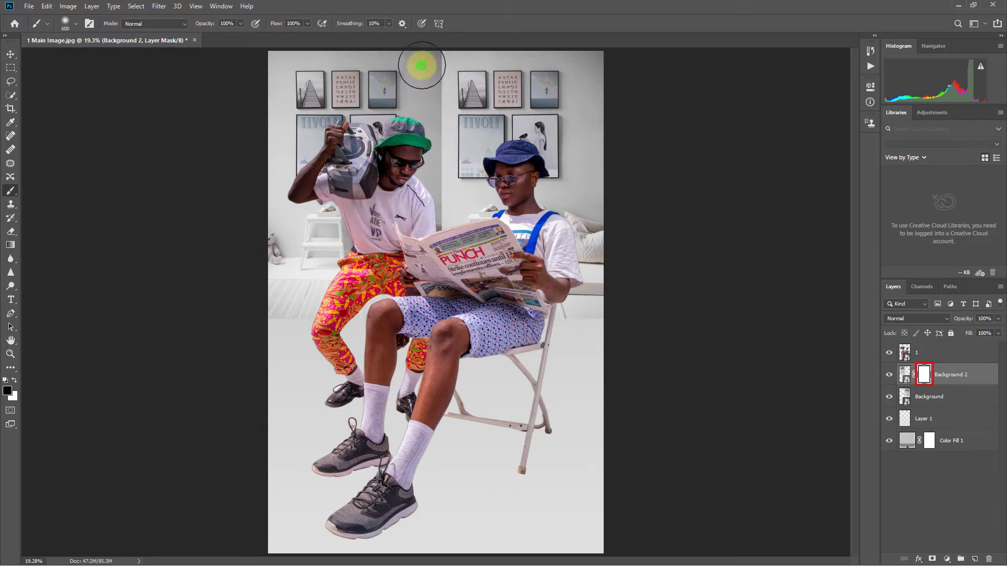
pyautogui.moveTo(422, 65)
pyautogui.mouseDown()
pyautogui.moveTo(272, 130)
pyautogui.moveTo(346, 113)
pyautogui.moveTo(299, 159)
pyautogui.moveTo(409, 100)
pyautogui.mouseUp()
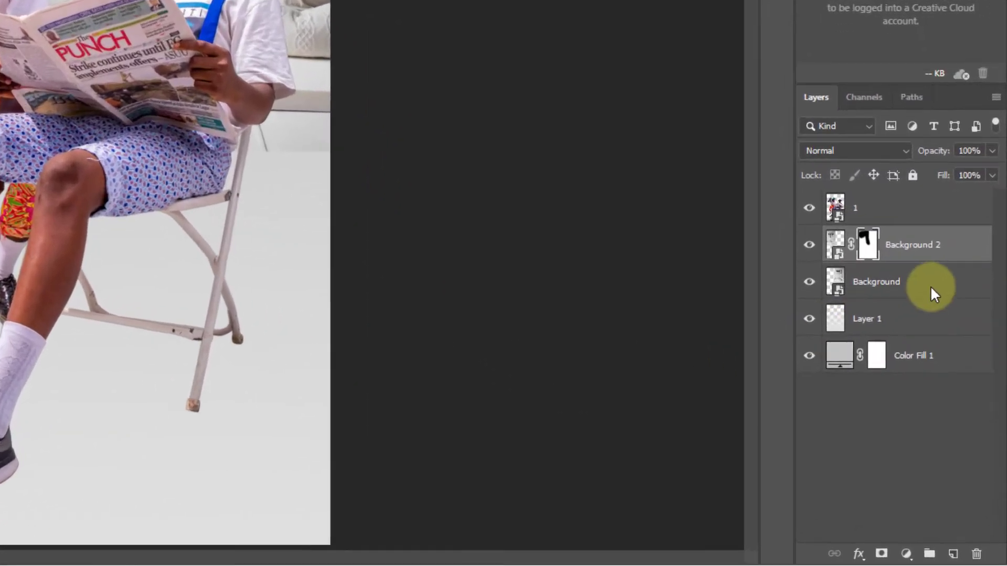
# Step: Add a layer mask to the Background layer and blend the wall seam near the top
pyautogui.click(910, 278)
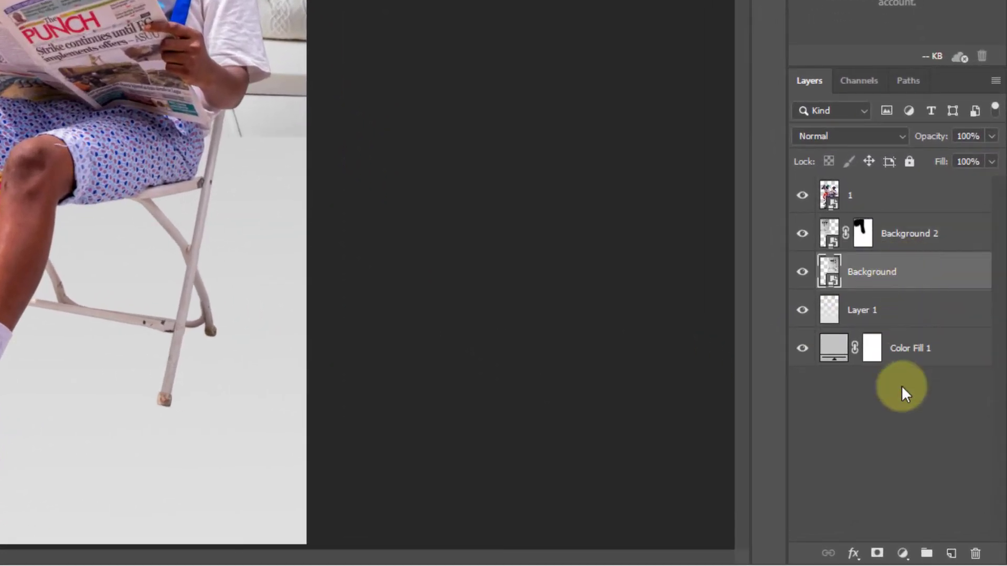
pyautogui.click(877, 551)
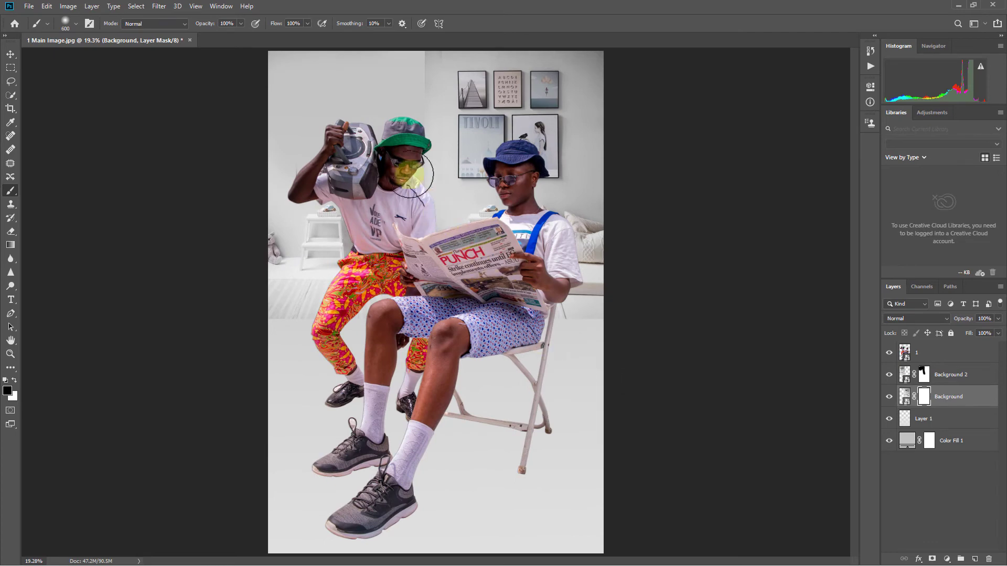
pyautogui.click(410, 57)
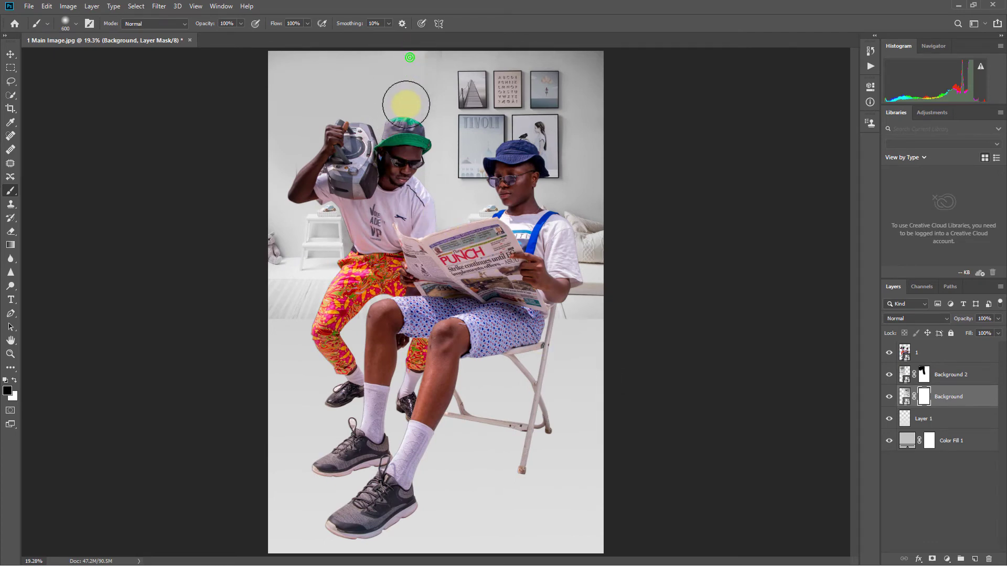
pyautogui.click(403, 58)
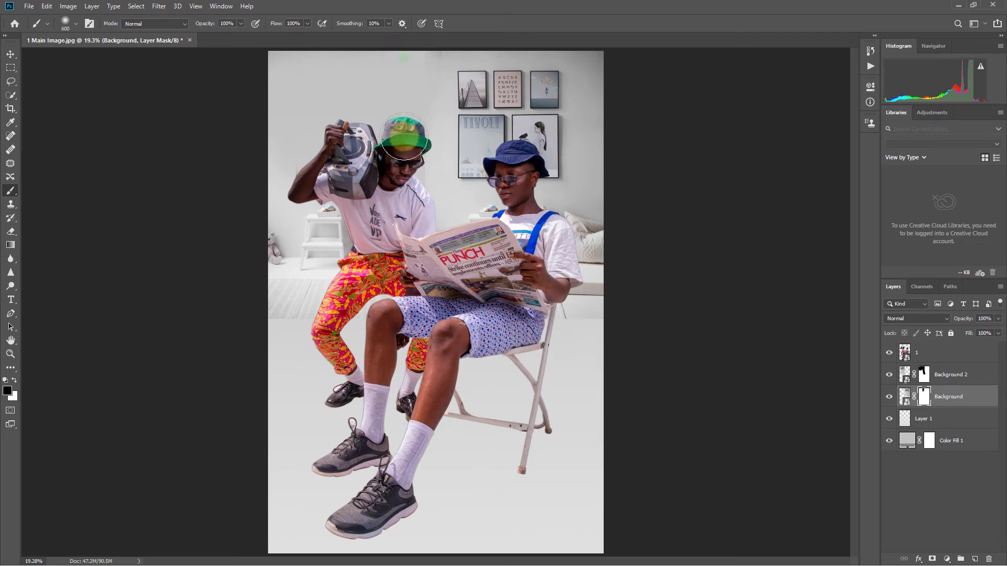
pyautogui.click(424, 50)
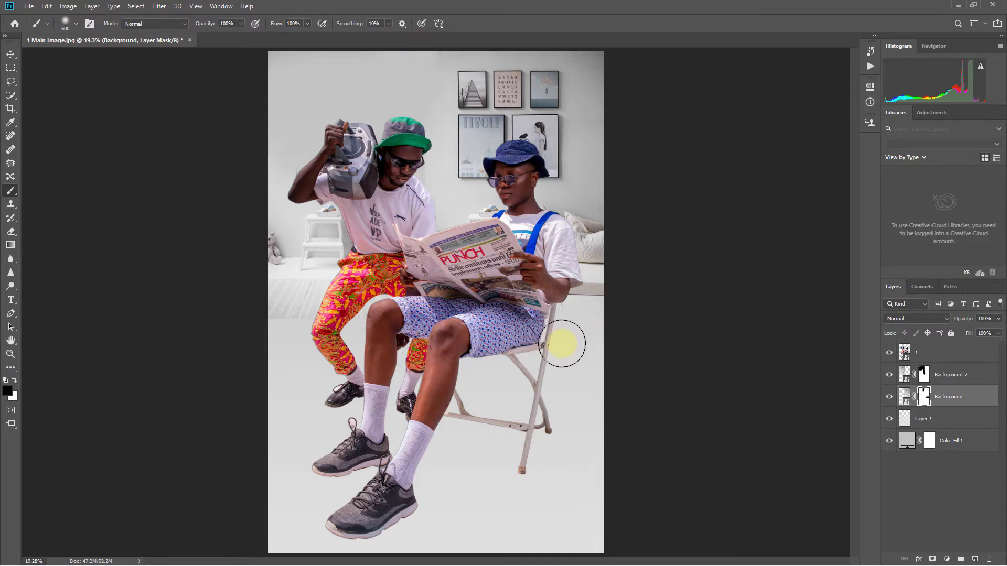
# Step: Refine the Background 2 mask around the shorts and knee
pyautogui.click(924, 373)
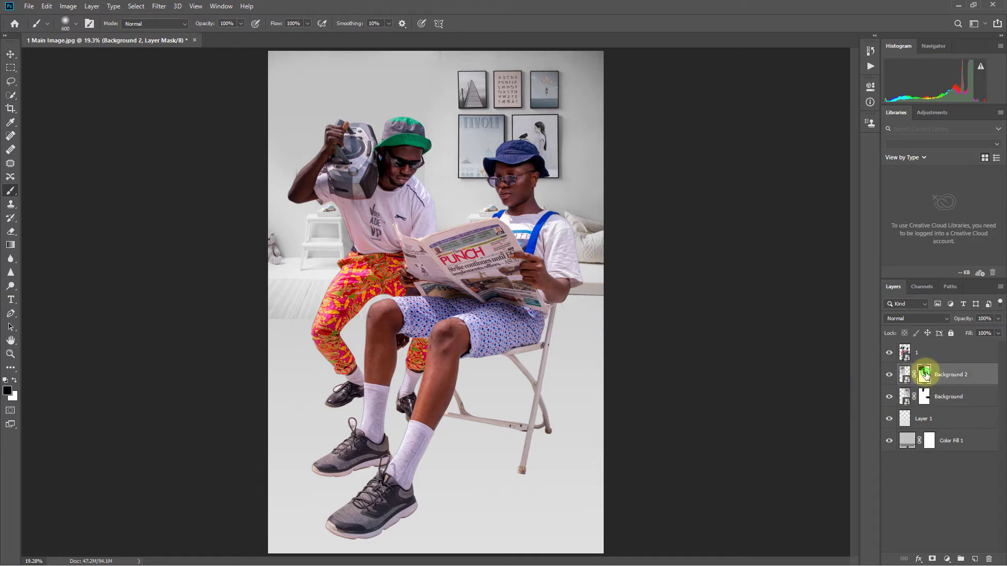
pyautogui.click(257, 329)
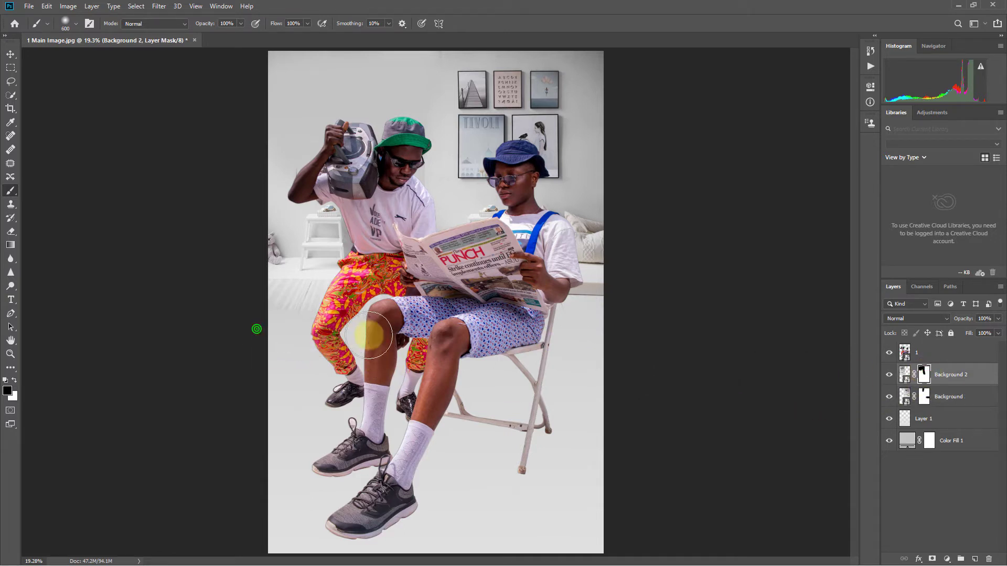
pyautogui.click(417, 325)
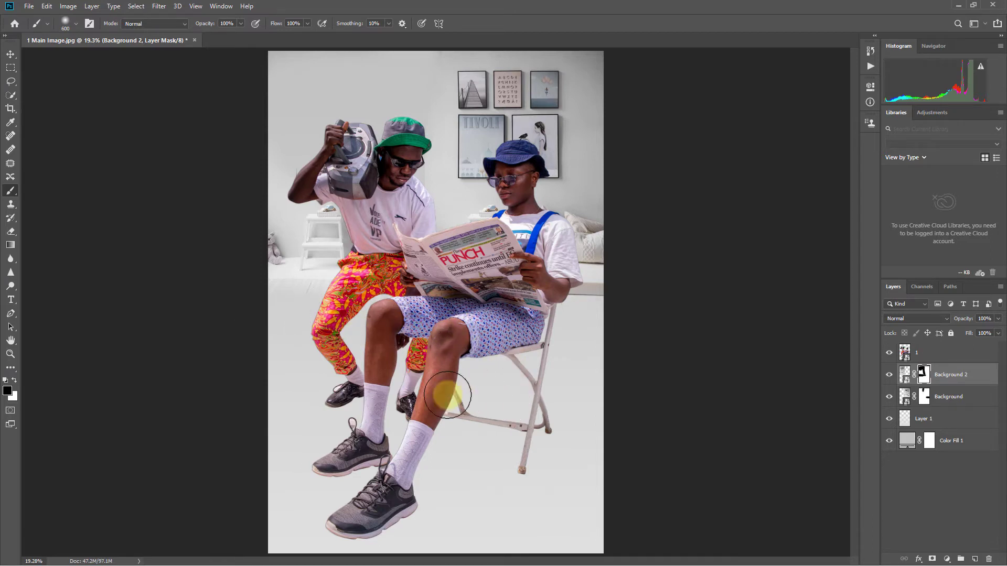
pyautogui.click(8, 54)
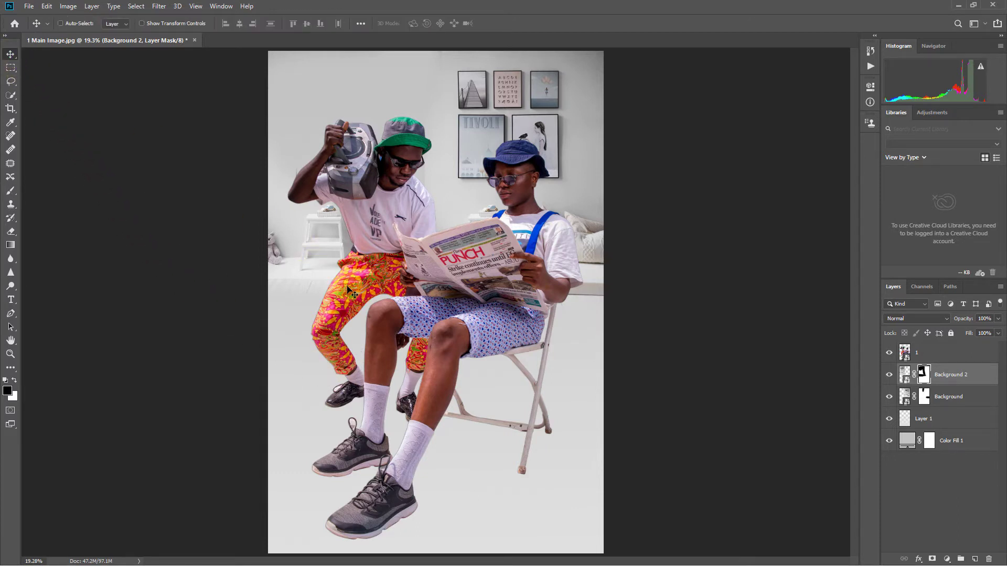
# Step: Merge the Background 2 and Background room layers into one Background 2 layer via Layer > Merge Layers
pyautogui.click(982, 376)
pyautogui.keyDown('shift'); pyautogui.click(966, 399); pyautogui.keyUp('shift')
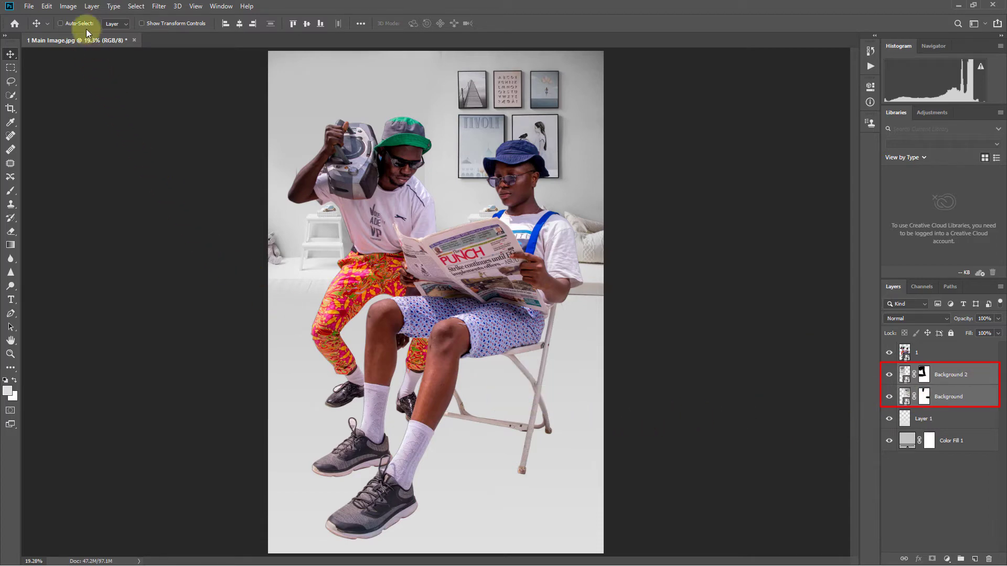
pyautogui.click(89, 7)
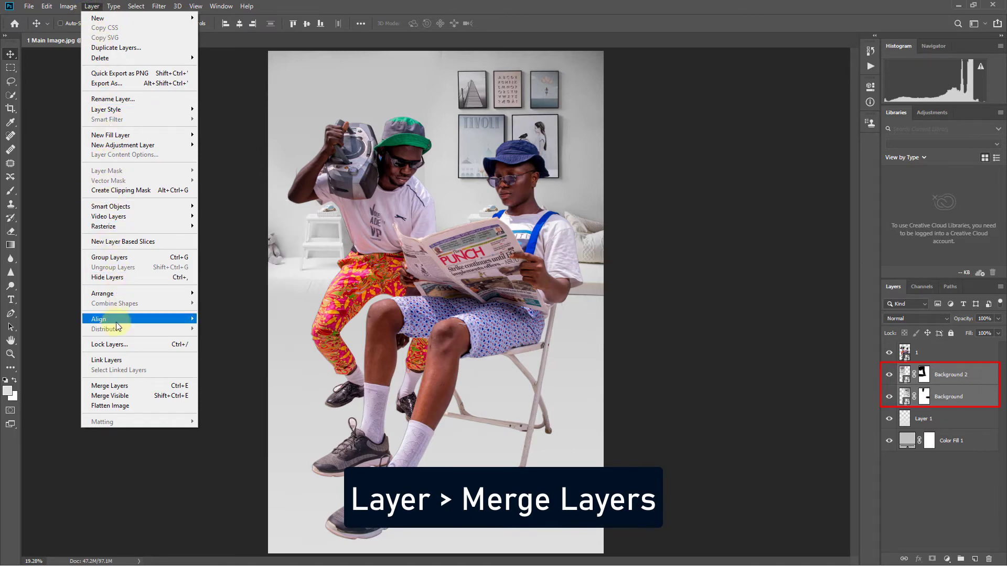
pyautogui.click(103, 386)
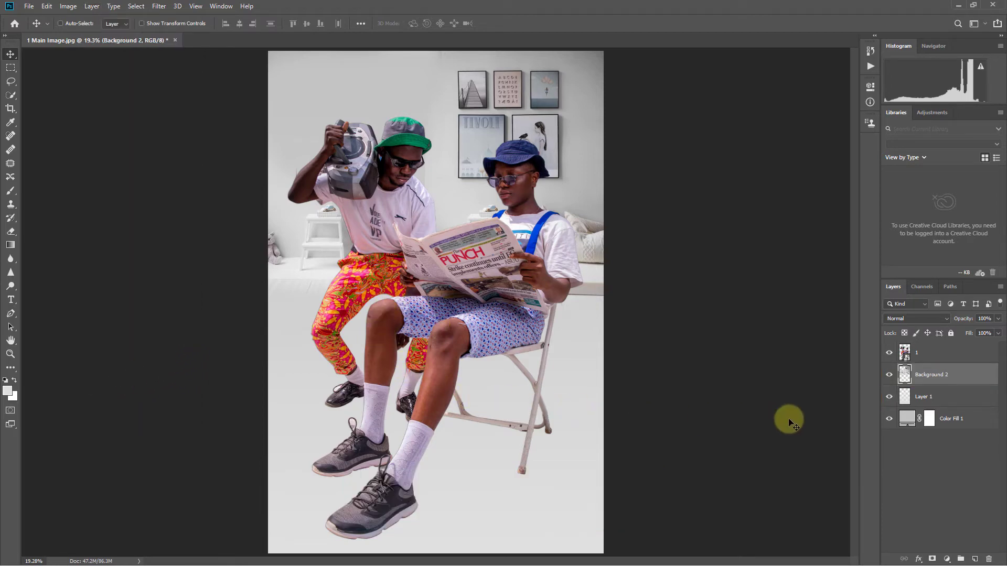
pyautogui.click(947, 396)
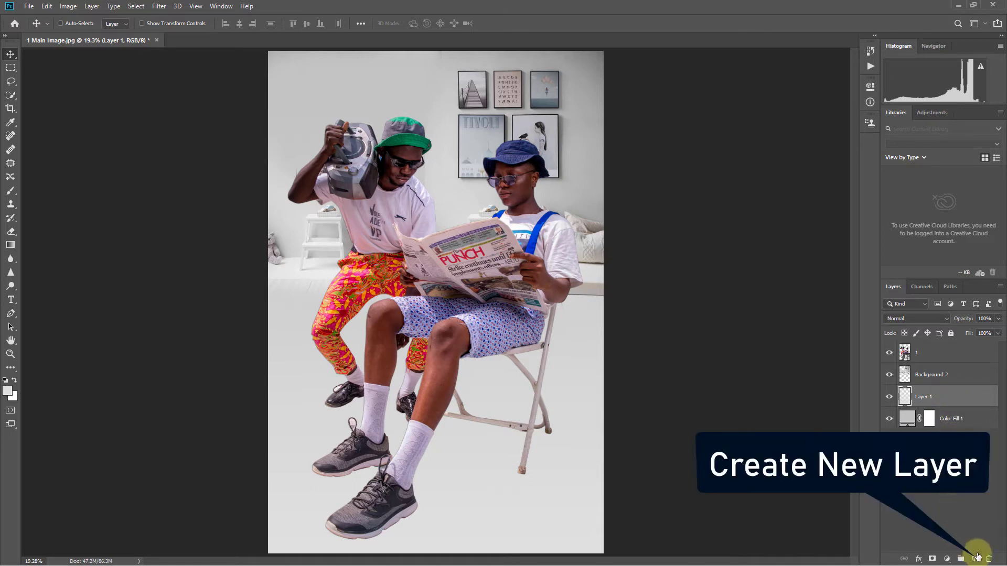
# Step: Create a new empty layer above Layer 1 named Shadow 1
pyautogui.click(975, 559)
pyautogui.write('Shadows 1')
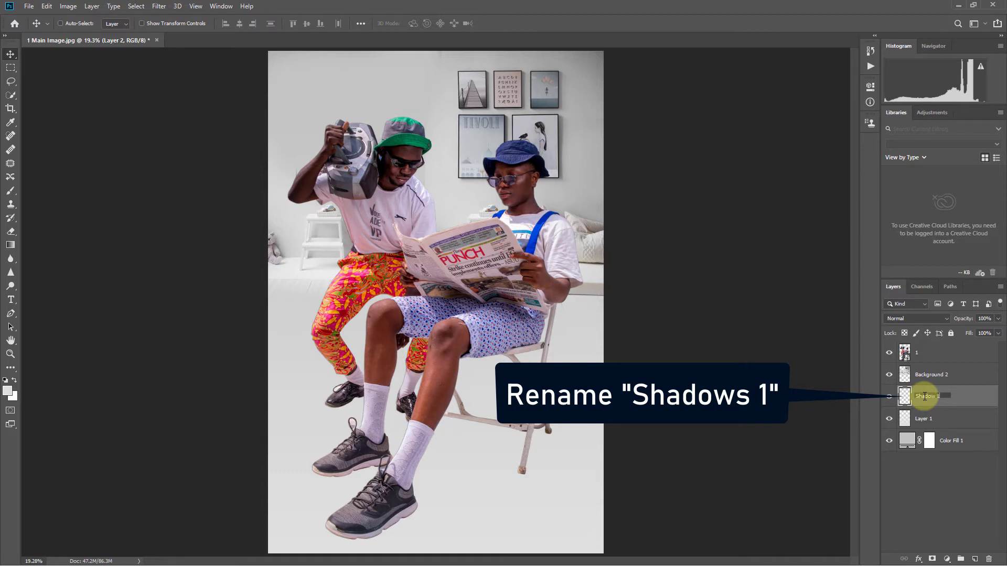
pyautogui.press('Return')
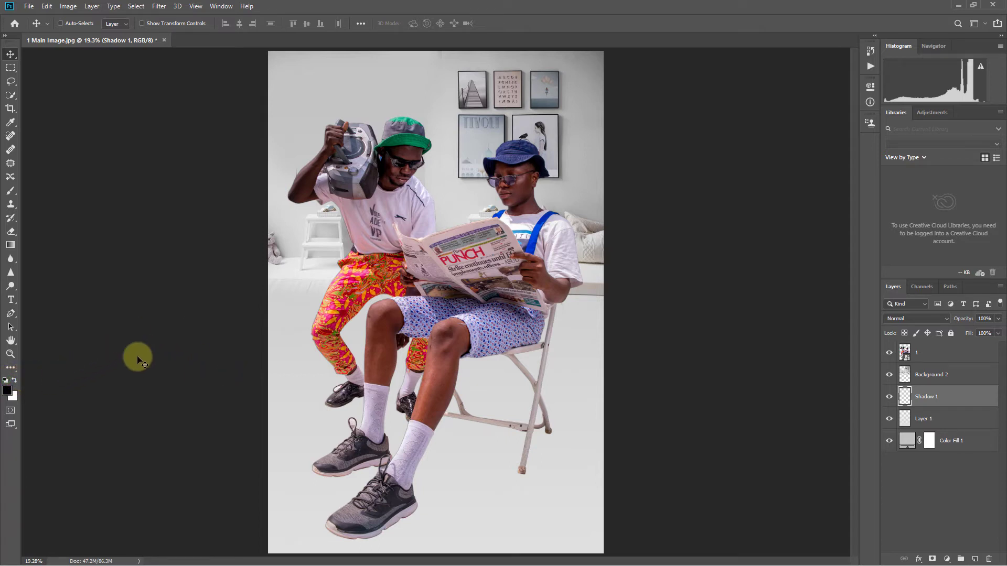
# Step: With a small soft brush, paint black shadow strokes running right from the shoes and chair
pyautogui.click(11, 191)
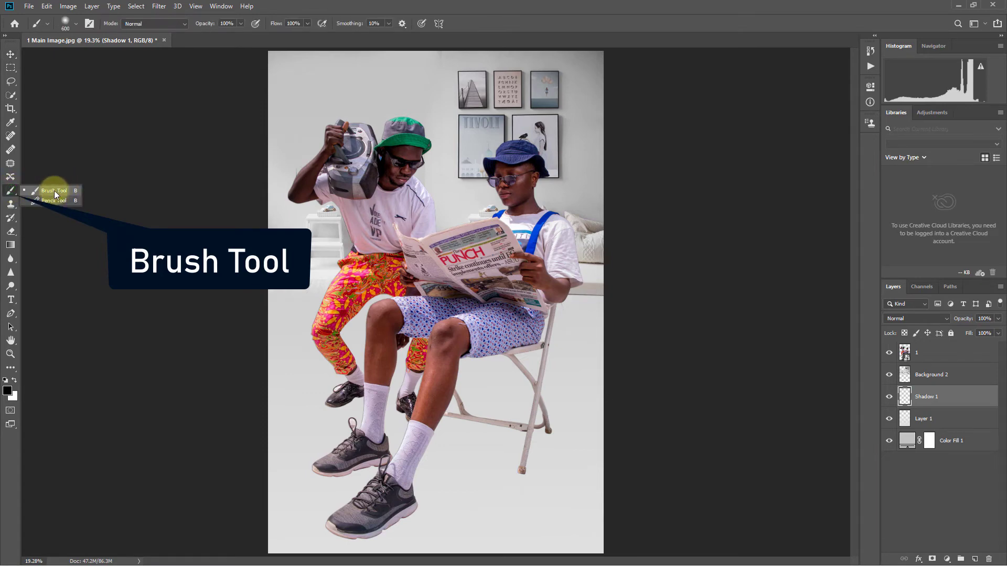
pyautogui.click(55, 191)
pyautogui.press('[')
pyautogui.press('[')
pyautogui.press('[')
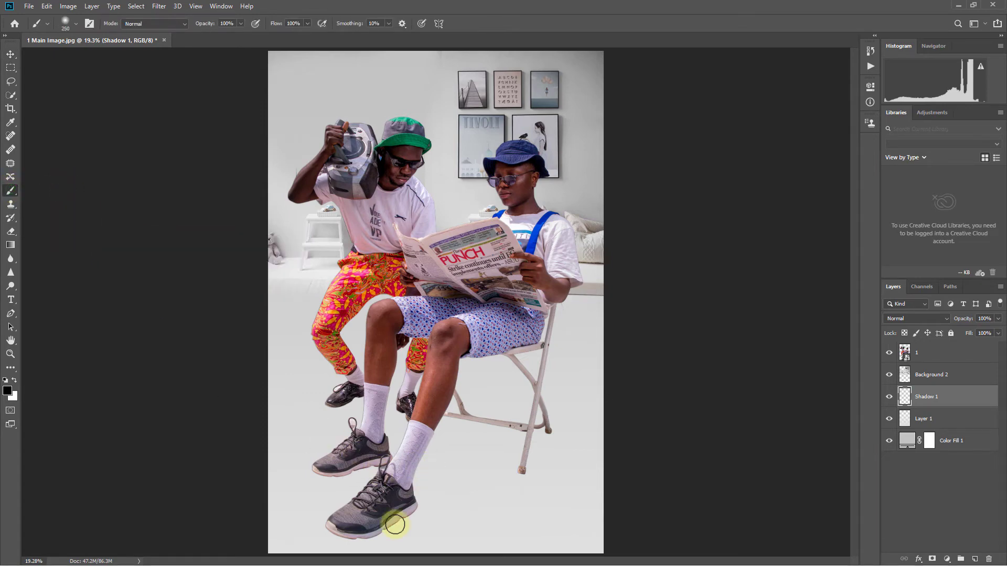
pyautogui.moveTo(363, 532)
pyautogui.mouseDown()
pyautogui.moveTo(486, 494)
pyautogui.moveTo(617, 480)
pyautogui.mouseUp()
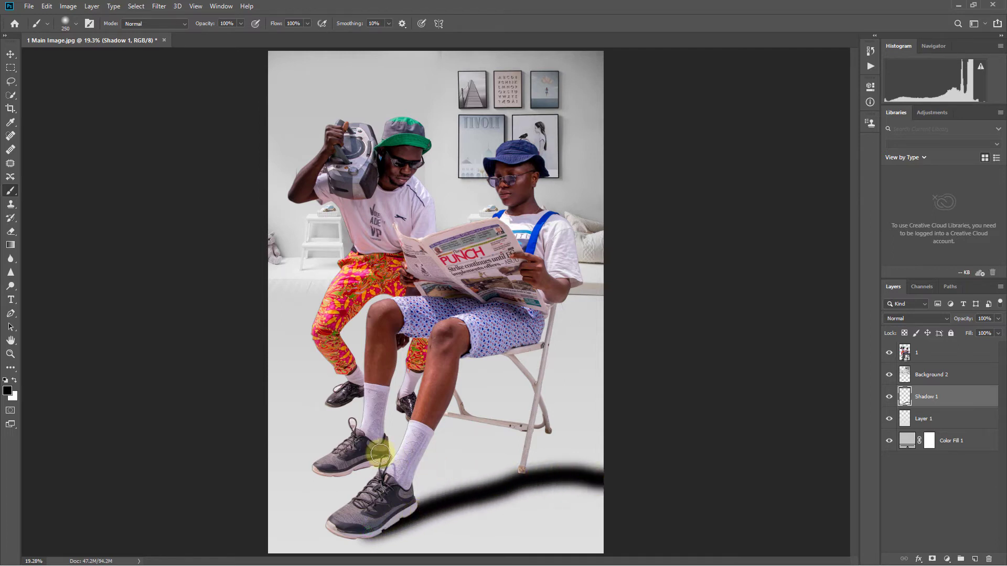
pyautogui.moveTo(381, 456); pyautogui.dragTo(620, 472)
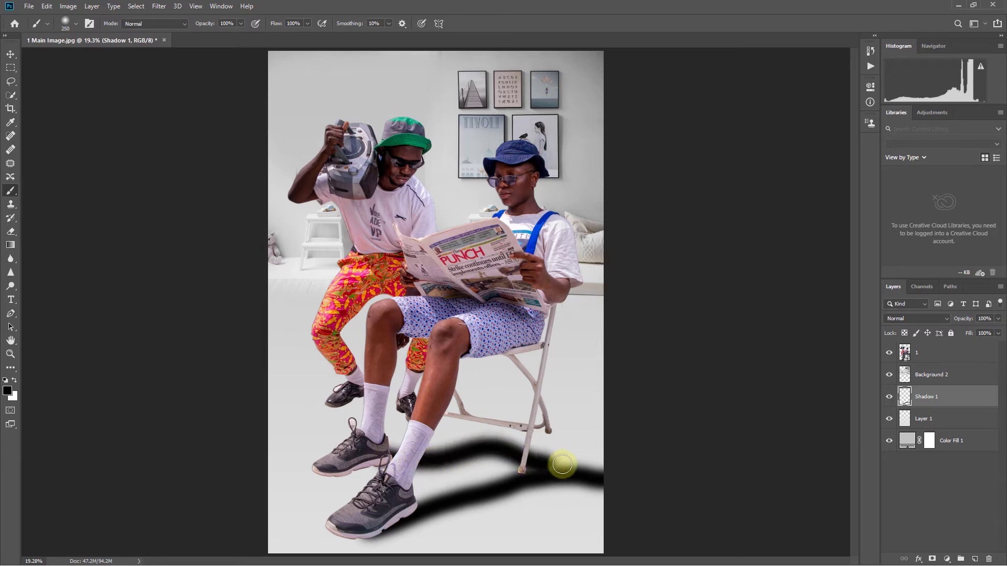
pyautogui.moveTo(419, 401); pyautogui.dragTo(597, 456)
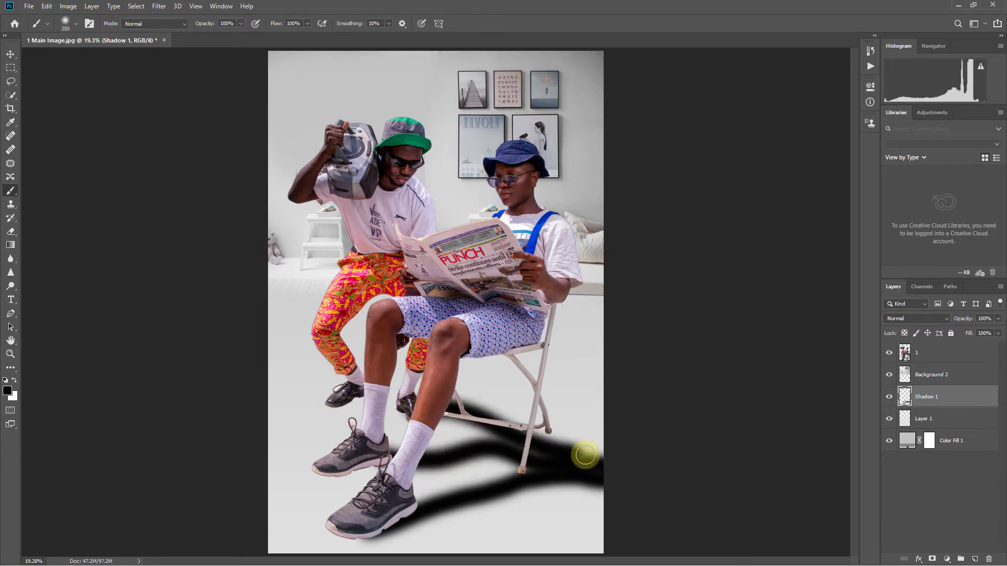
pyautogui.moveTo(364, 392); pyautogui.dragTo(568, 402)
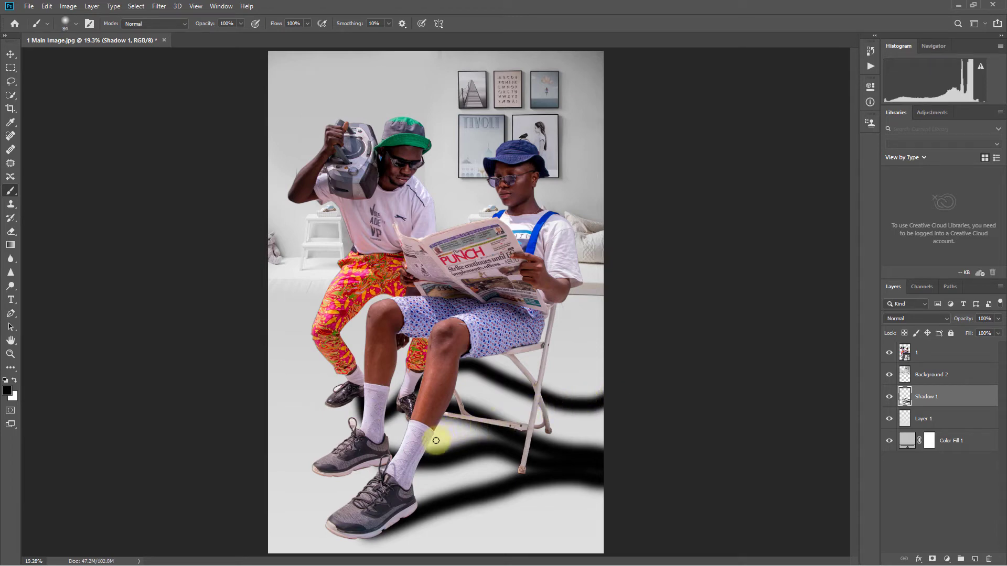
pyautogui.moveTo(434, 440)
pyautogui.mouseDown()
pyautogui.moveTo(479, 418)
pyautogui.moveTo(457, 436)
pyautogui.moveTo(489, 444)
pyautogui.mouseUp()
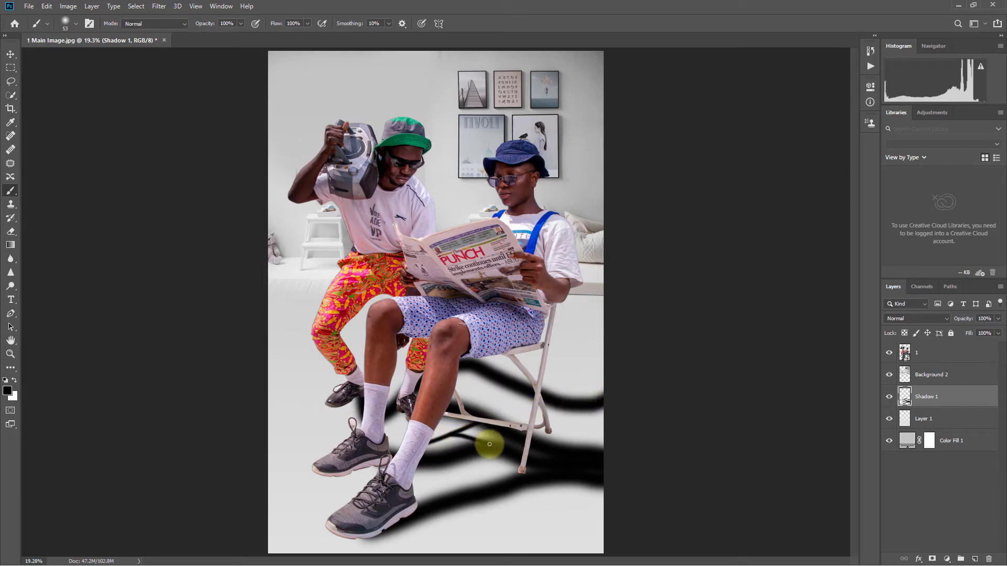
# Step: Fill the gaps under the chair and between the shins, then lower Shadow 1 to 20% opacity
pyautogui.press(']')
pyautogui.press(']')
pyautogui.press(']')
pyautogui.moveTo(589, 456)
pyautogui.mouseDown()
pyautogui.moveTo(508, 393)
pyautogui.moveTo(473, 400)
pyautogui.moveTo(577, 427)
pyautogui.moveTo(517, 422)
pyautogui.moveTo(607, 483)
pyautogui.moveTo(383, 517)
pyautogui.mouseUp()
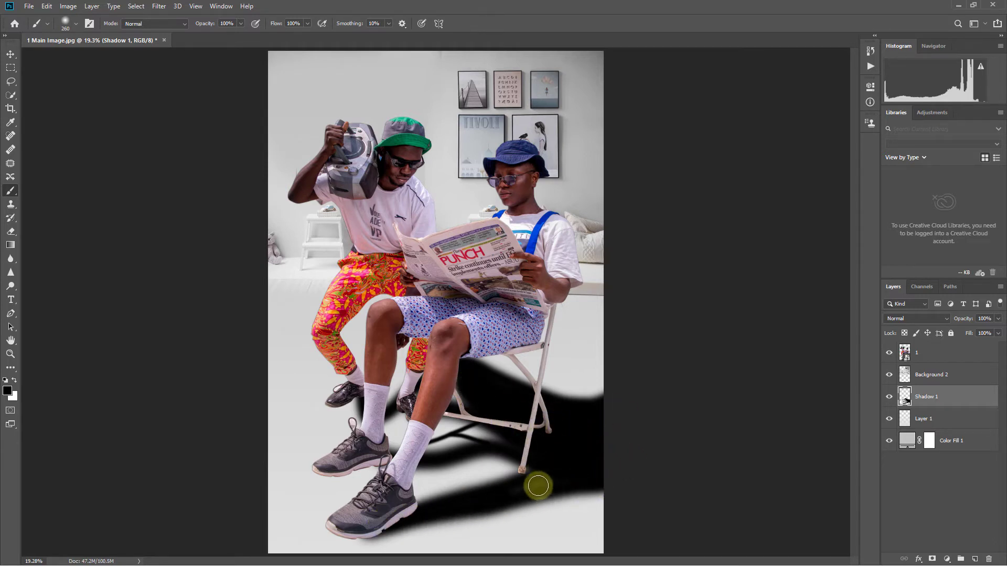
pyautogui.moveTo(525, 465); pyautogui.dragTo(431, 465)
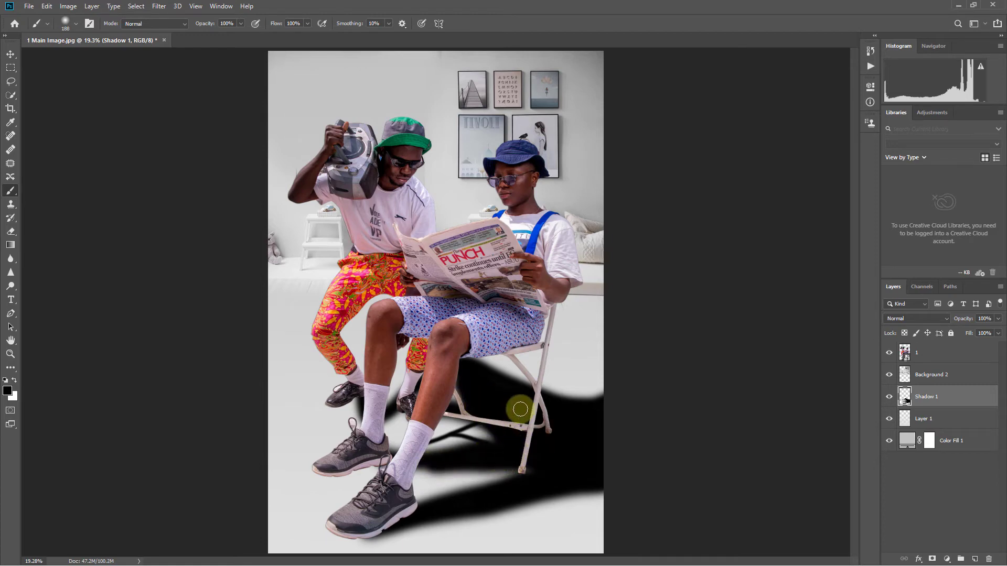
pyautogui.moveTo(369, 418)
pyautogui.mouseDown()
pyautogui.moveTo(398, 414)
pyautogui.moveTo(377, 435)
pyautogui.moveTo(419, 379)
pyautogui.mouseUp()
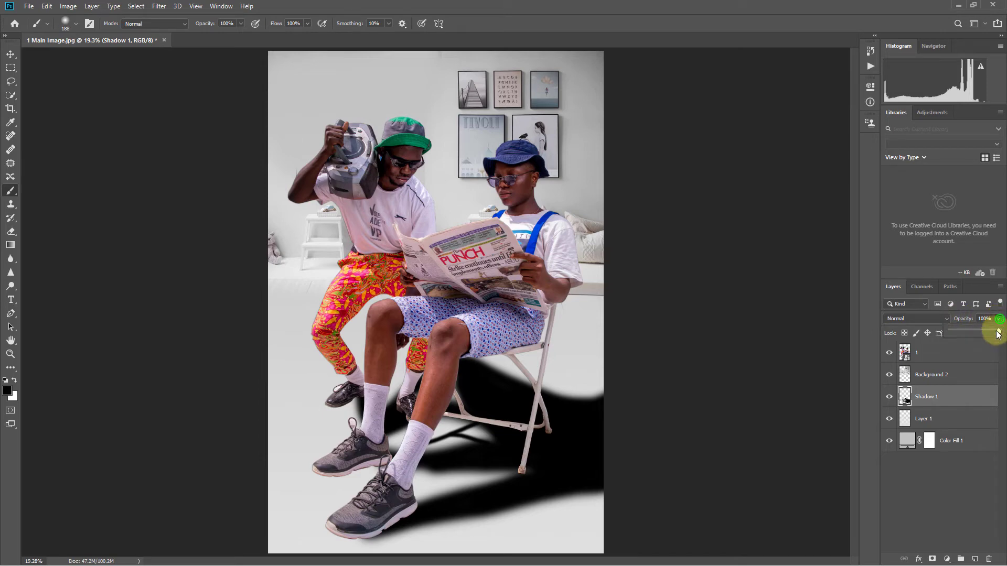
pyautogui.moveTo(997, 333); pyautogui.dragTo(962, 334)
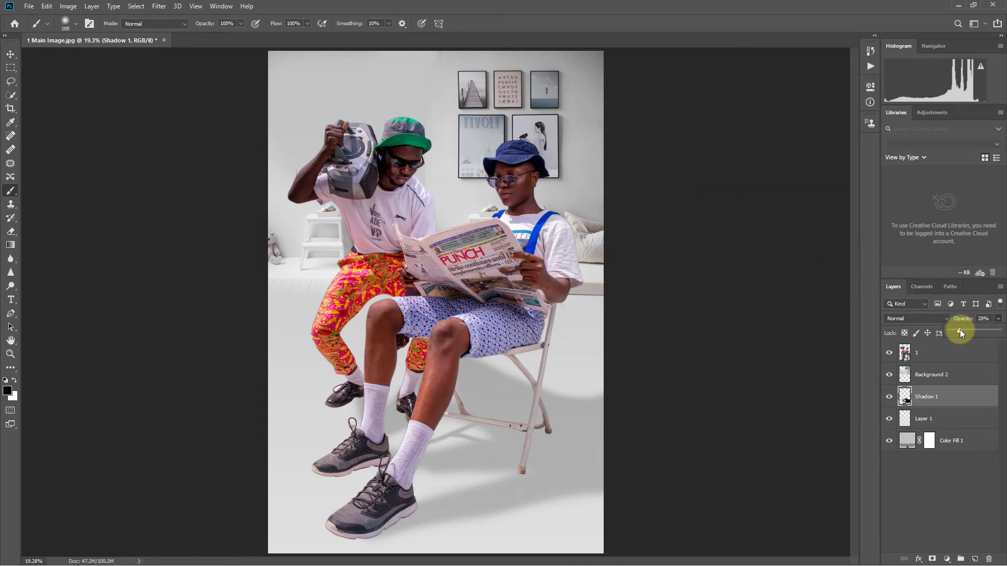
# Step: Name a new layer Shadow 2, enlarge the brush and zoom in on the front shoe
pyautogui.click(944, 418)
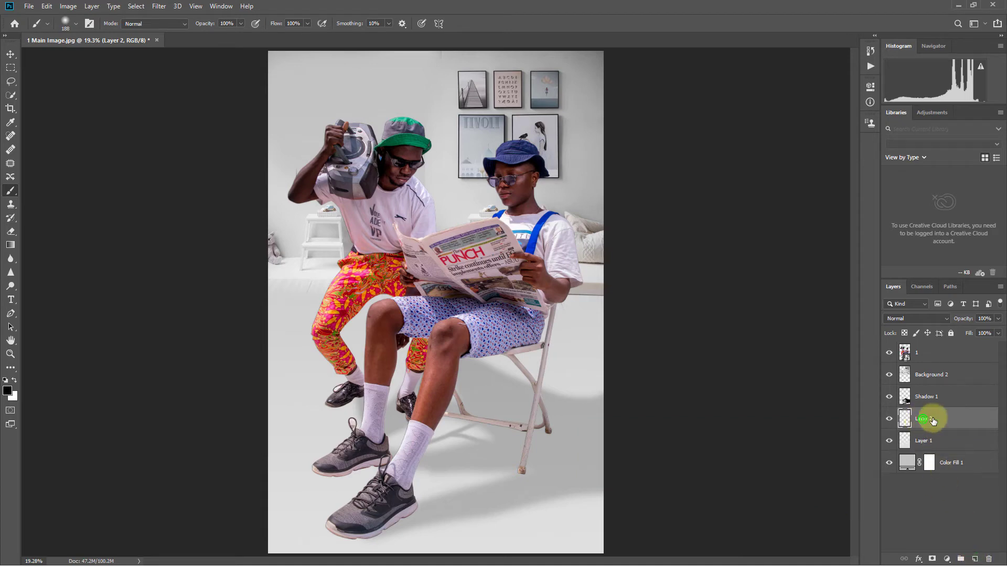
pyautogui.doubleClick(926, 420)
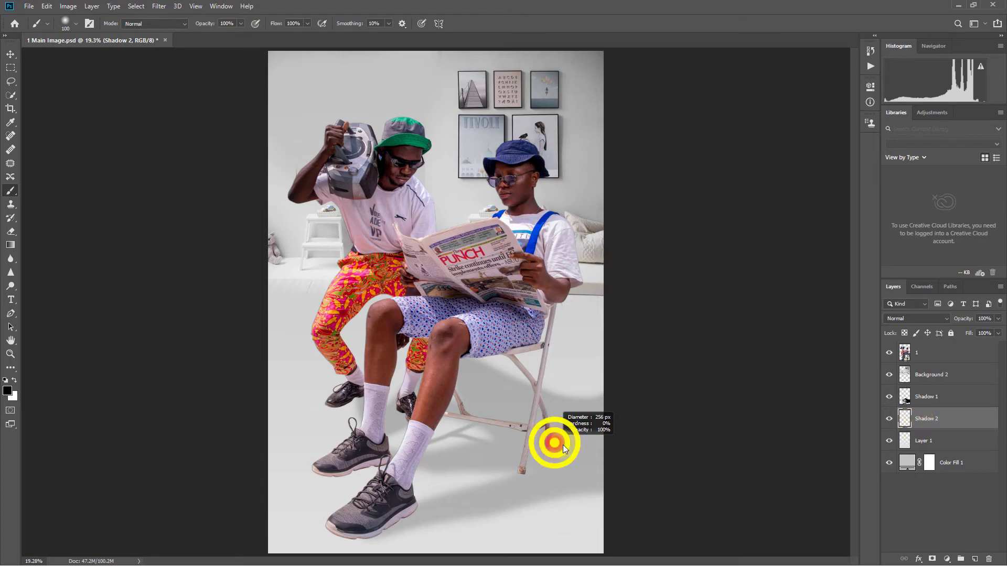
pyautogui.moveTo(563, 446); pyautogui.dragTo(567, 446)
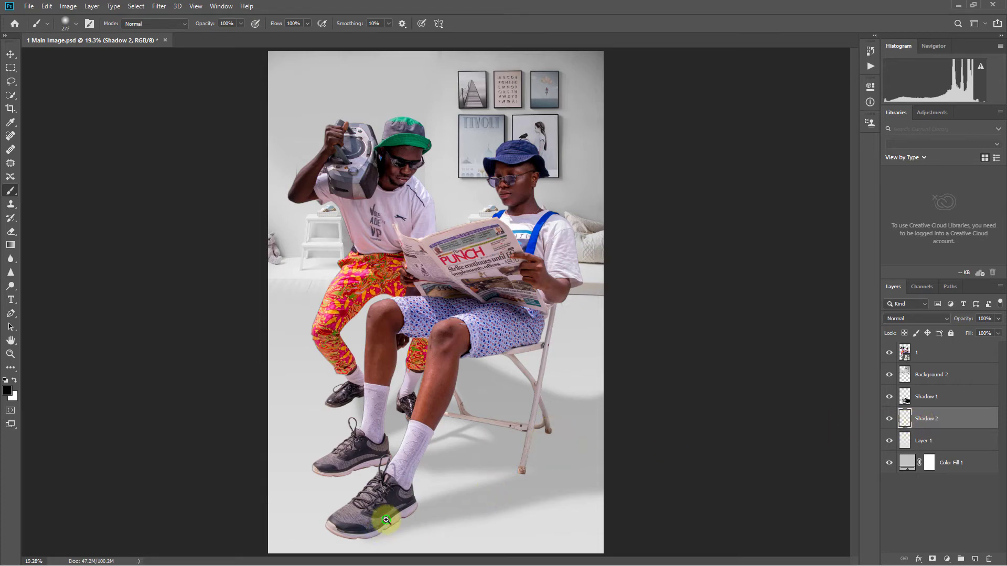
pyautogui.moveTo(385, 519); pyautogui.dragTo(342, 504)
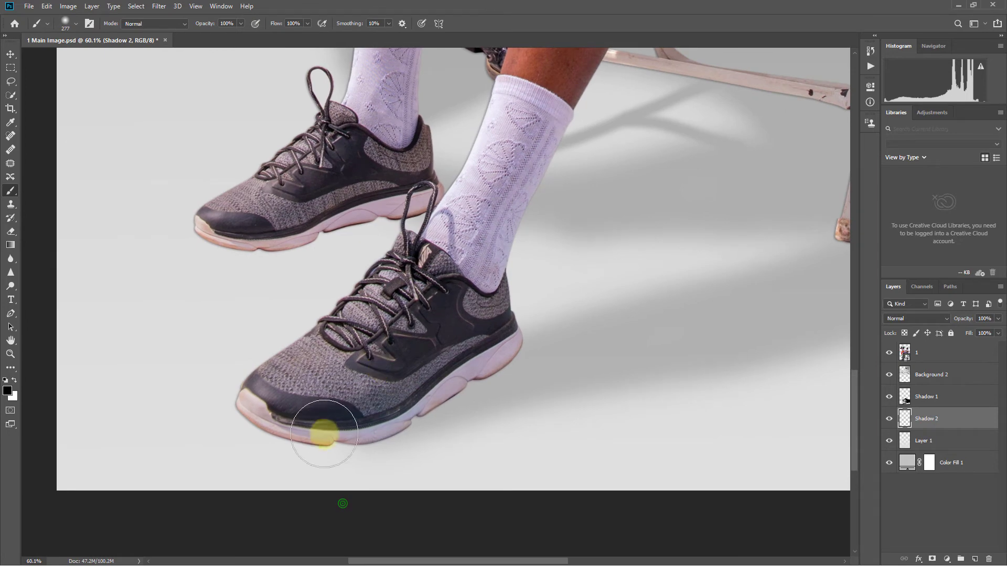
pyautogui.moveTo(327, 430); pyautogui.dragTo(344, 423)
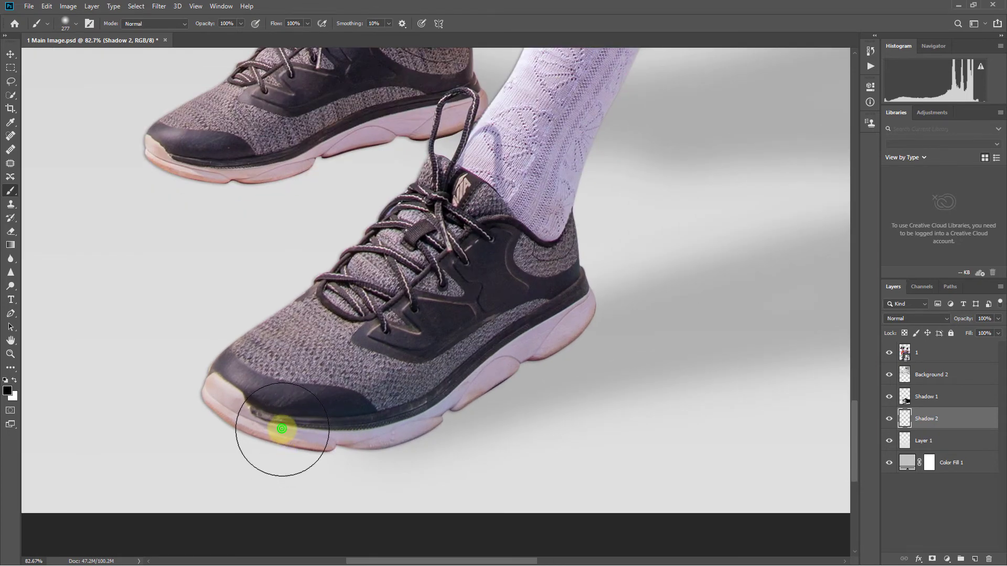
# Step: Paint a dark contact shadow along the front shoe's heel and sole
pyautogui.moveTo(281, 428)
pyautogui.mouseDown()
pyautogui.moveTo(359, 415)
pyautogui.moveTo(546, 332)
pyautogui.mouseUp()
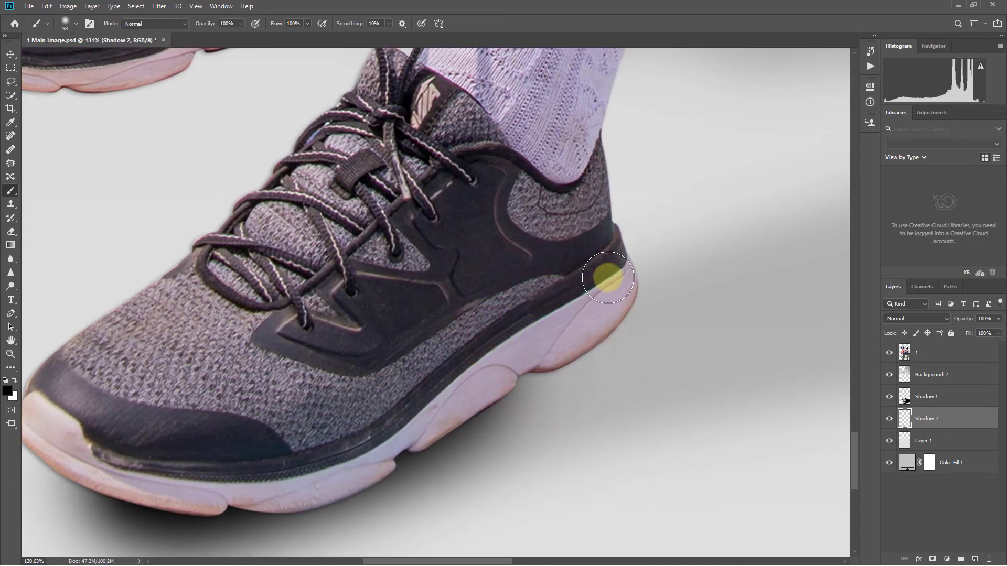
pyautogui.moveTo(608, 277)
pyautogui.mouseDown()
pyautogui.moveTo(588, 316)
pyautogui.moveTo(493, 367)
pyautogui.moveTo(515, 353)
pyautogui.mouseUp()
pyautogui.moveTo(384, 460)
pyautogui.mouseDown()
pyautogui.moveTo(342, 483)
pyautogui.moveTo(198, 479)
pyautogui.mouseUp()
pyautogui.scroll(-5, 314, 393)
pyautogui.scroll(-2, 383, 371)
pyautogui.moveTo(382, 371); pyautogui.dragTo(395, 360)
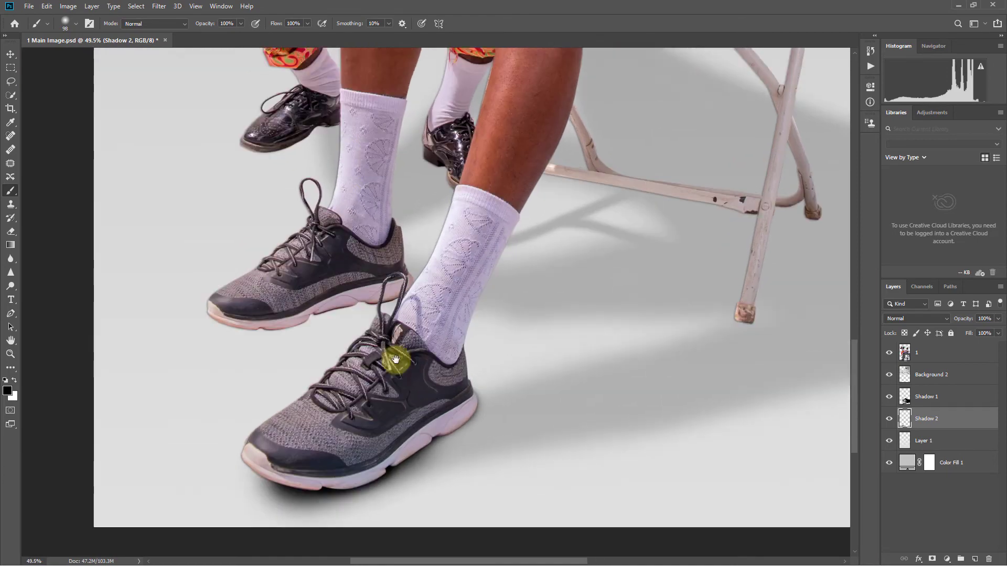
pyautogui.scroll(5, 395, 360)
pyautogui.moveTo(330, 394)
pyautogui.mouseDown()
pyautogui.moveTo(105, 405)
pyautogui.moveTo(355, 404)
pyautogui.moveTo(452, 361)
pyautogui.moveTo(243, 407)
pyautogui.moveTo(658, 331)
pyautogui.moveTo(661, 343)
pyautogui.moveTo(603, 338)
pyautogui.moveTo(416, 355)
pyautogui.mouseUp()
pyautogui.scroll(-5, 504, 337)
pyautogui.scroll(6, 295, 361)
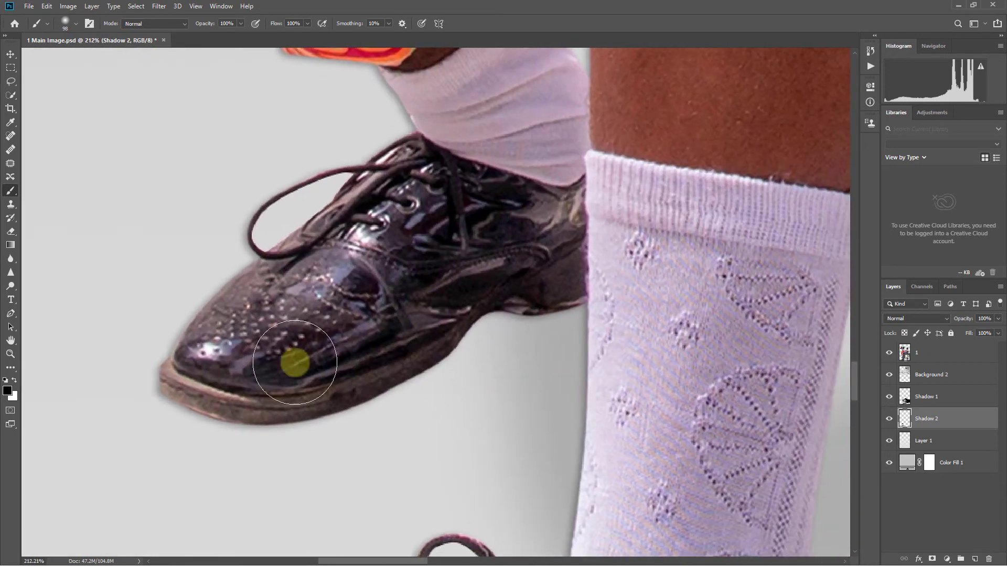
pyautogui.moveTo(294, 362)
pyautogui.mouseDown()
pyautogui.moveTo(241, 393)
pyautogui.moveTo(478, 276)
pyautogui.moveTo(439, 317)
pyautogui.moveTo(265, 400)
pyautogui.moveTo(442, 325)
pyautogui.mouseUp()
# Step: With a smaller brush, paint a contact shadow under the chair-leg foot
pyautogui.press('[')
pyautogui.press('[')
pyautogui.press('[')
pyautogui.scroll(-5, 499, 308)
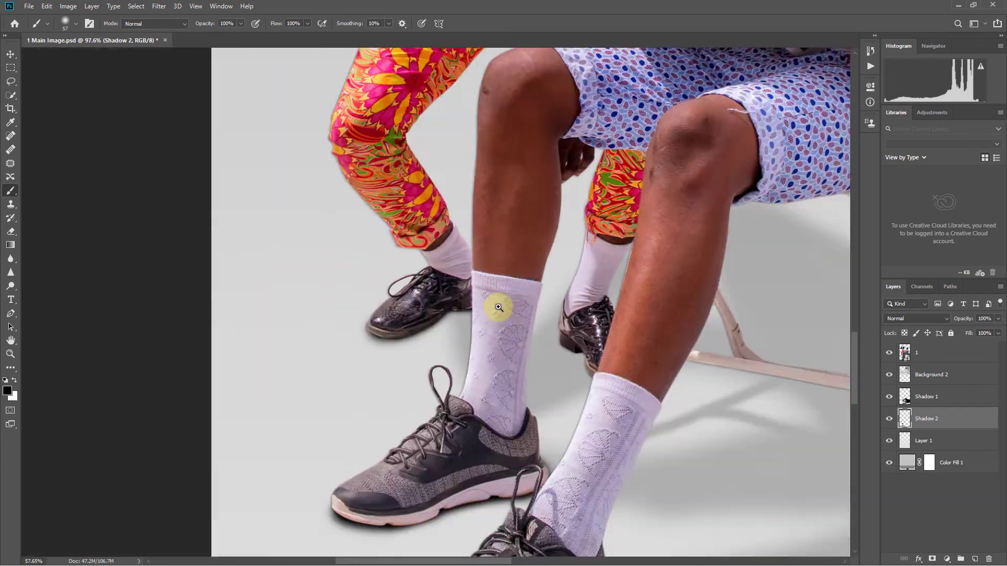
pyautogui.scroll(-3, 499, 308)
pyautogui.scroll(-2, 461, 355)
pyautogui.scroll(10, 613, 353)
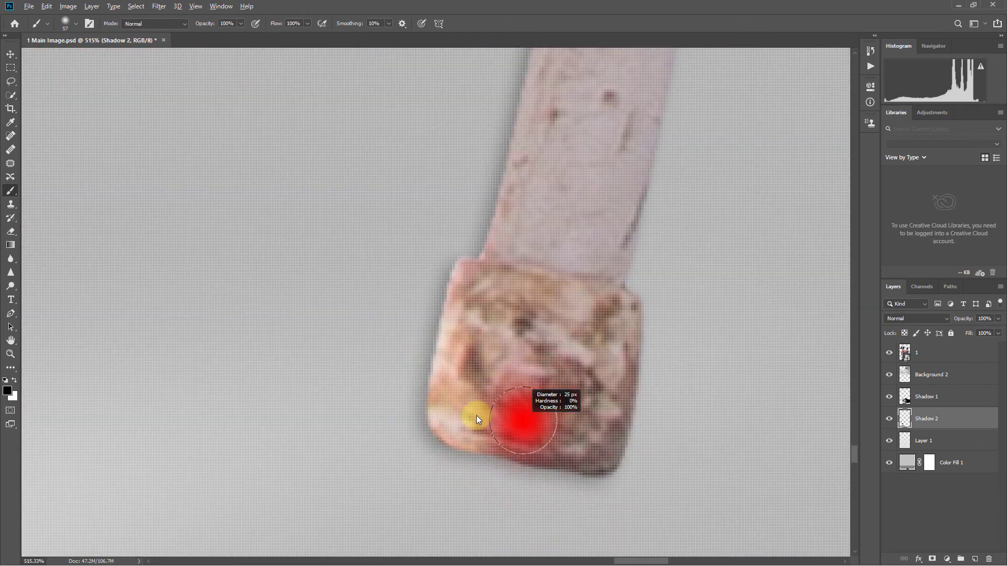
pyautogui.moveTo(476, 427)
pyautogui.mouseDown()
pyautogui.moveTo(461, 423)
pyautogui.moveTo(611, 457)
pyautogui.moveTo(422, 420)
pyautogui.mouseUp()
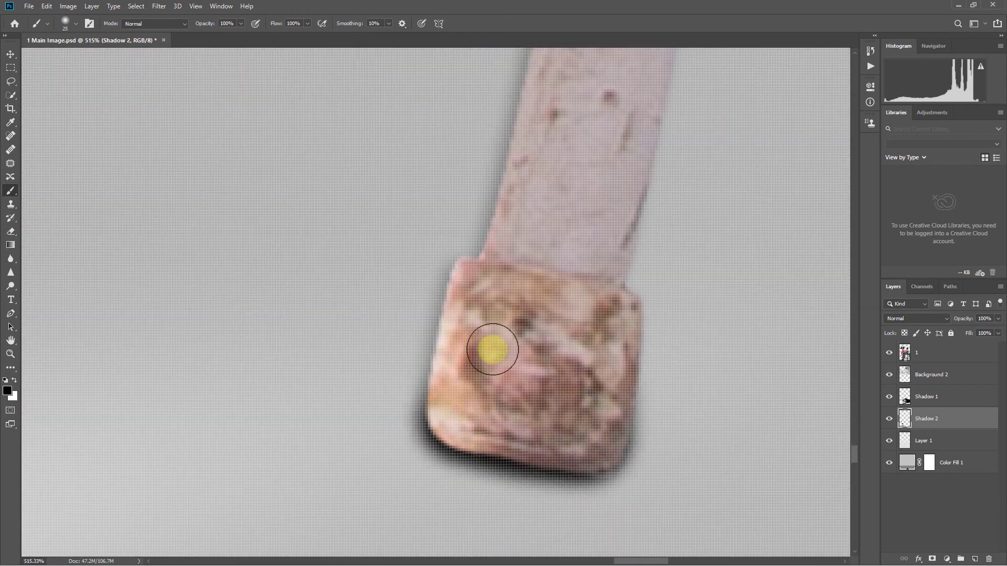
pyautogui.scroll(-5, 493, 350)
pyautogui.scroll(8, 603, 147)
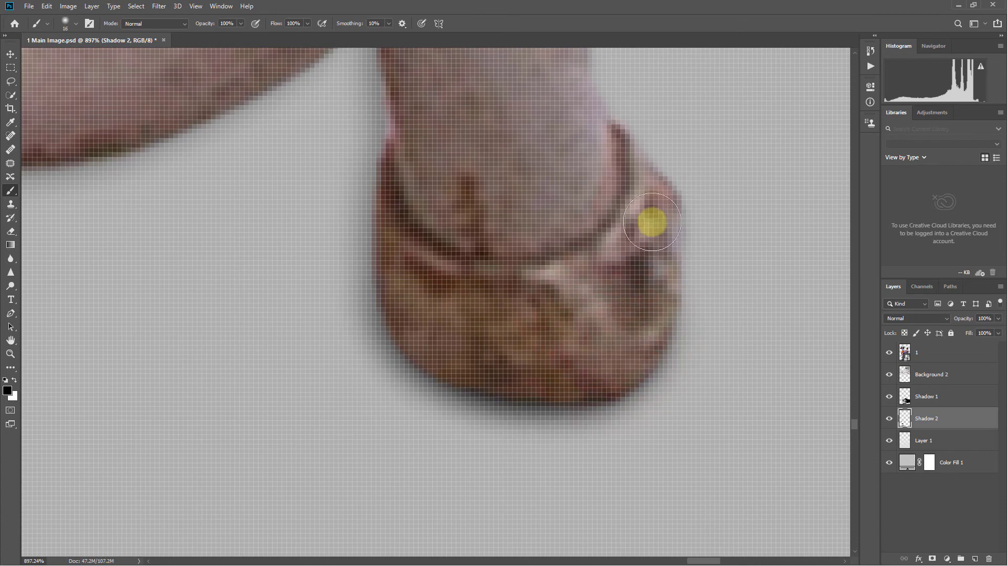
pyautogui.scroll(-2, 652, 222)
pyautogui.scroll(-2, 522, 303)
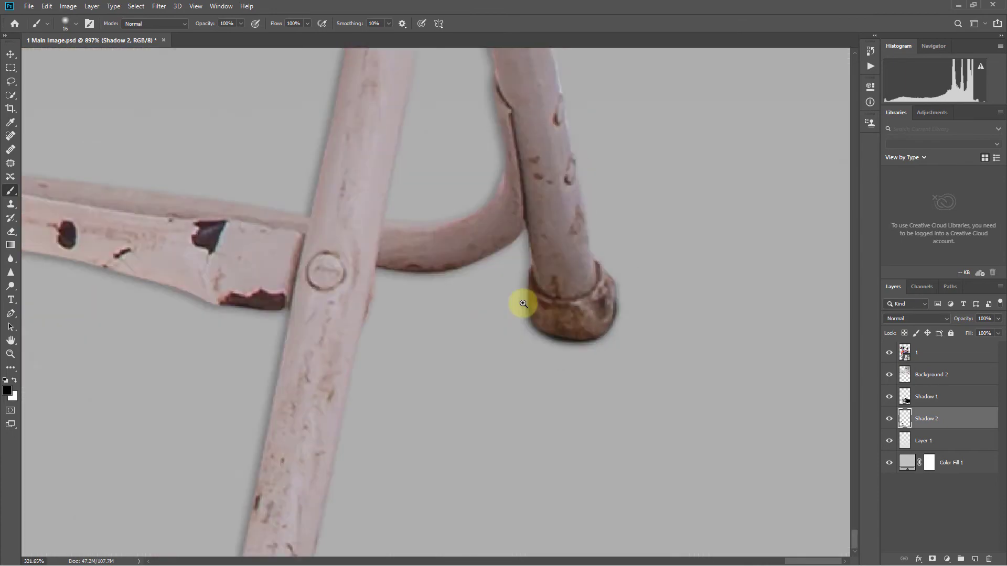
pyautogui.scroll(-3, 523, 303)
pyautogui.scroll(-3, 395, 307)
pyautogui.scroll(-1, 515, 315)
pyautogui.scroll(-1, 506, 314)
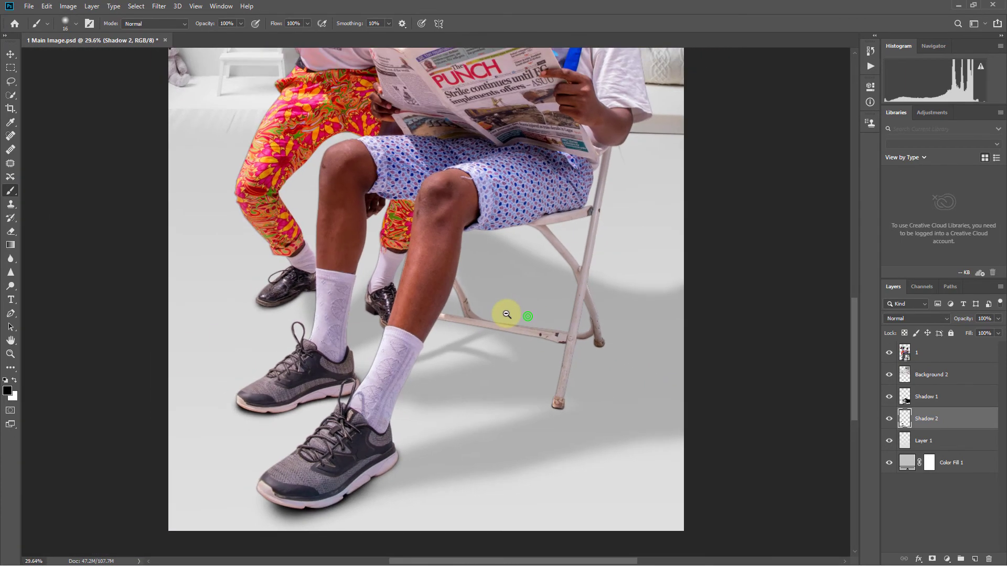
pyautogui.scroll(-1, 507, 314)
pyautogui.scroll(-1, 507, 314)
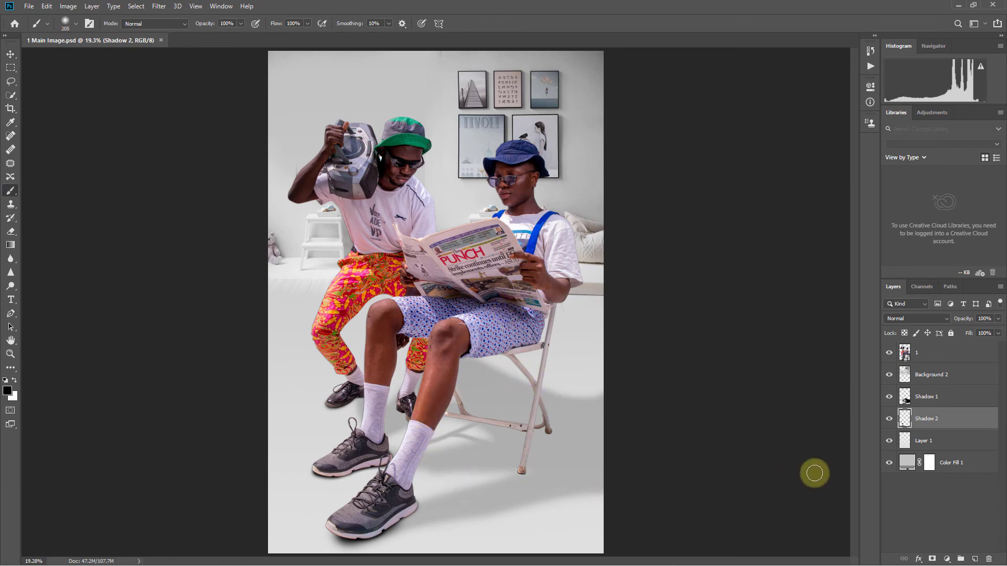
# Step: Add a Shadow 3 layer and paint a black shadow around a chair leg's foot
pyautogui.click(942, 442)
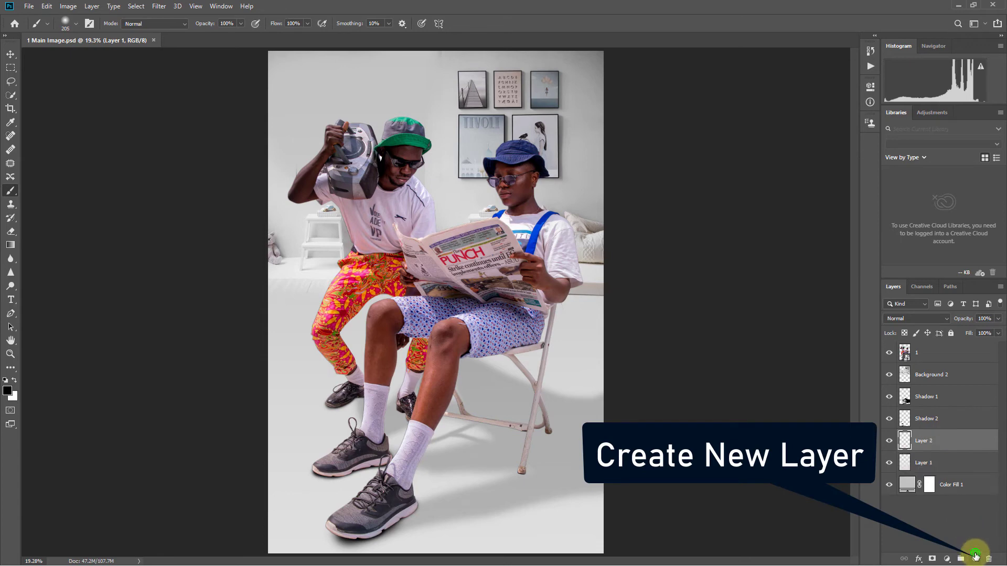
pyautogui.doubleClick(922, 442)
pyautogui.write('Shadow 3')
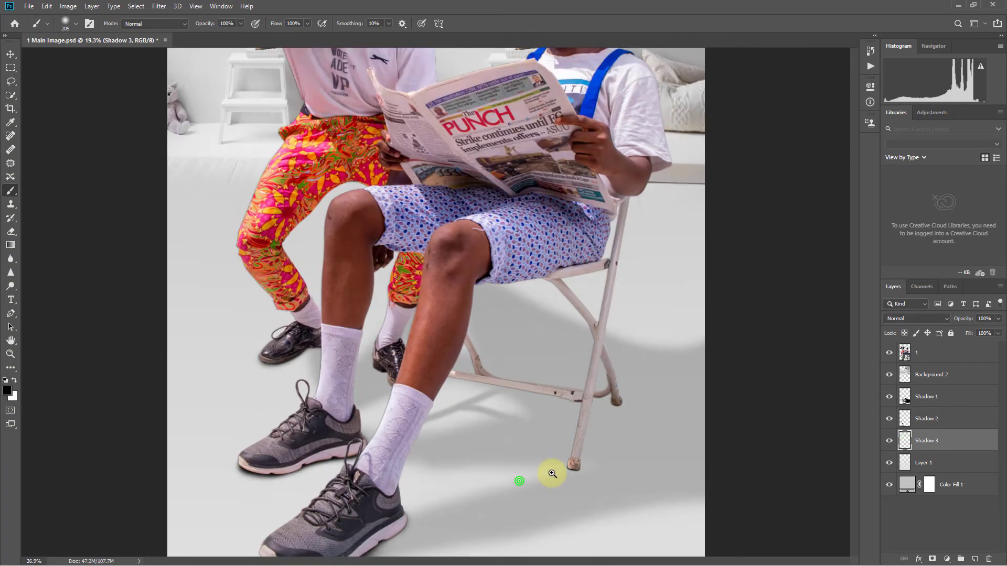
pyautogui.moveTo(519, 480)
pyautogui.mouseDown()
pyautogui.moveTo(602, 419)
pyautogui.moveTo(496, 445)
pyautogui.moveTo(300, 423)
pyautogui.mouseUp()
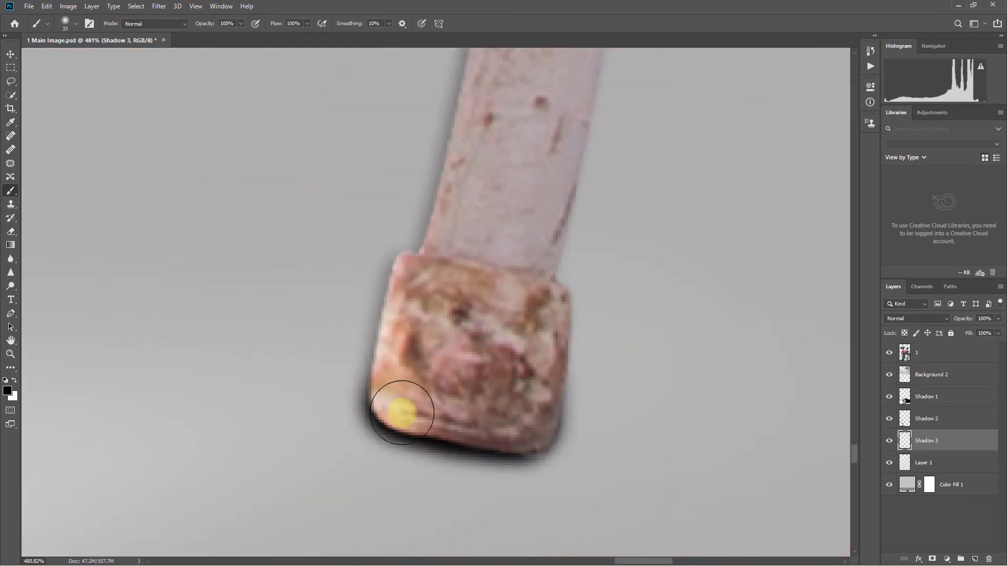
pyautogui.moveTo(402, 413)
pyautogui.mouseDown()
pyautogui.moveTo(402, 343)
pyautogui.moveTo(386, 474)
pyautogui.moveTo(540, 479)
pyautogui.moveTo(537, 339)
pyautogui.moveTo(484, 456)
pyautogui.moveTo(416, 428)
pyautogui.moveTo(399, 375)
pyautogui.moveTo(382, 405)
pyautogui.moveTo(386, 467)
pyautogui.moveTo(395, 415)
pyautogui.moveTo(520, 492)
pyautogui.moveTo(427, 416)
pyautogui.mouseUp()
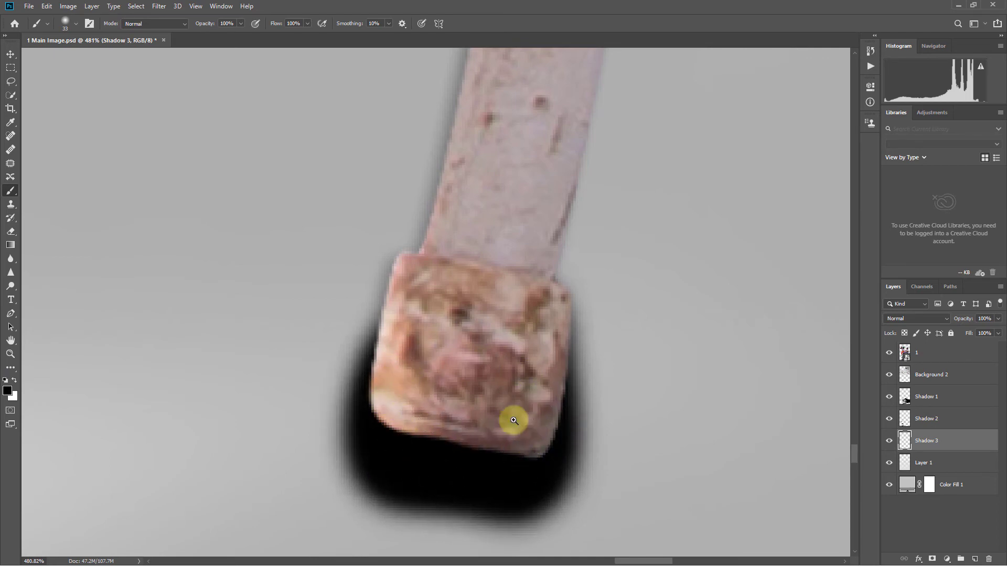
pyautogui.scroll(-3, 512, 418)
pyautogui.scroll(4, 544, 371)
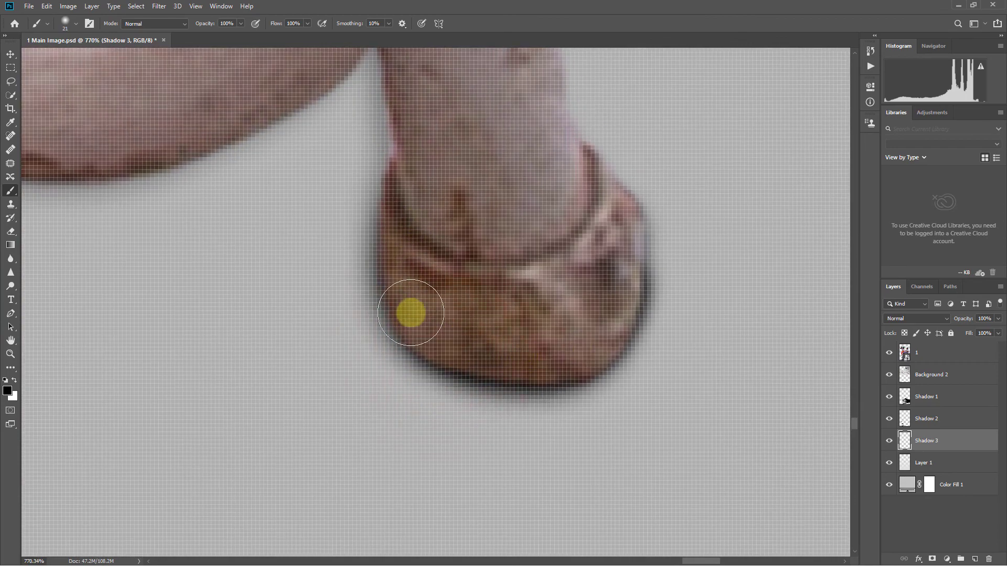
pyautogui.moveTo(410, 310)
pyautogui.mouseDown()
pyautogui.moveTo(443, 423)
pyautogui.moveTo(660, 326)
pyautogui.moveTo(647, 288)
pyautogui.mouseUp()
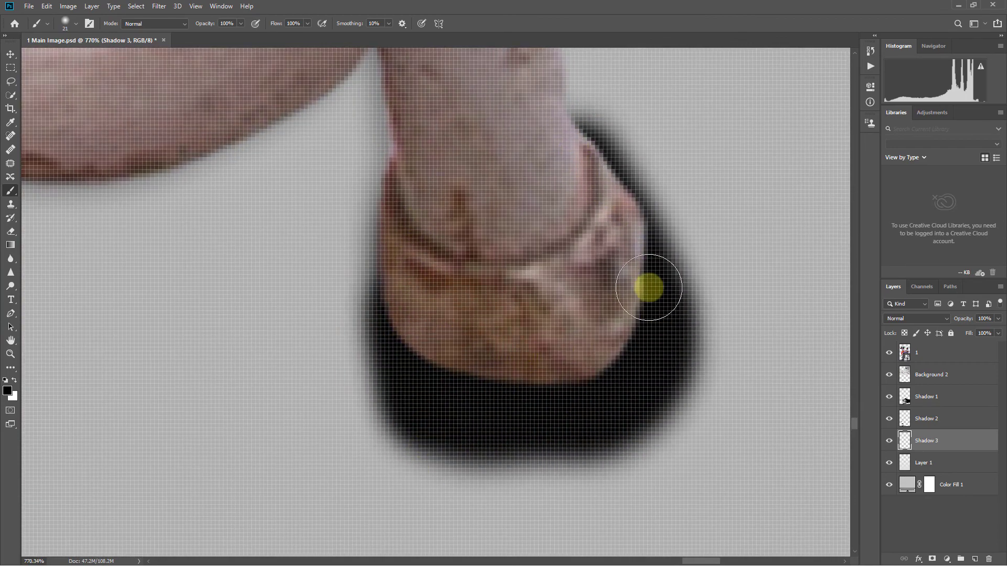
# Step: Paint a black shadow beneath the chair's lower crossbar, then zoom out to the whole scene
pyautogui.scroll(-3, 648, 288)
pyautogui.scroll(1, 506, 181)
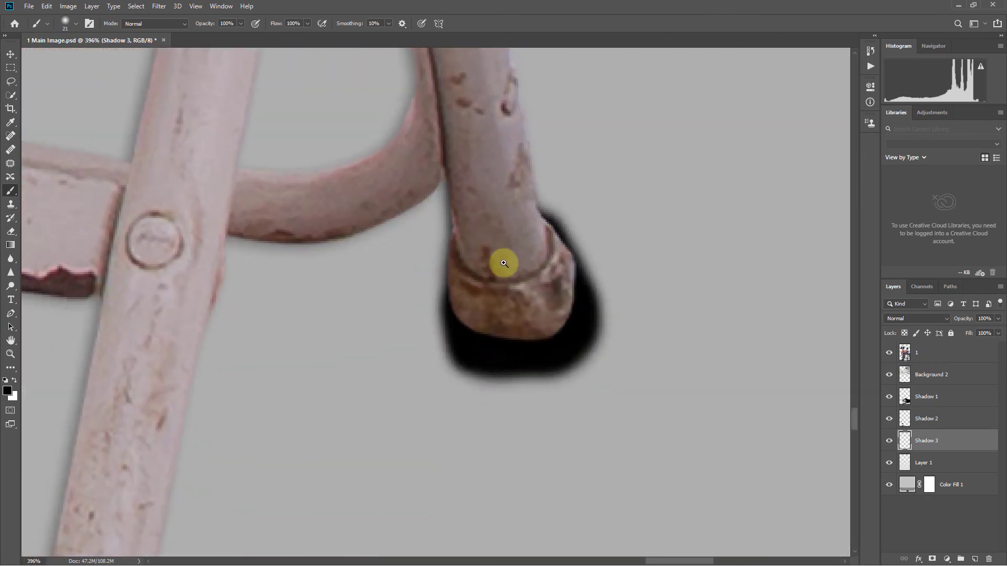
pyautogui.scroll(-3, 499, 263)
pyautogui.scroll(2, 435, 410)
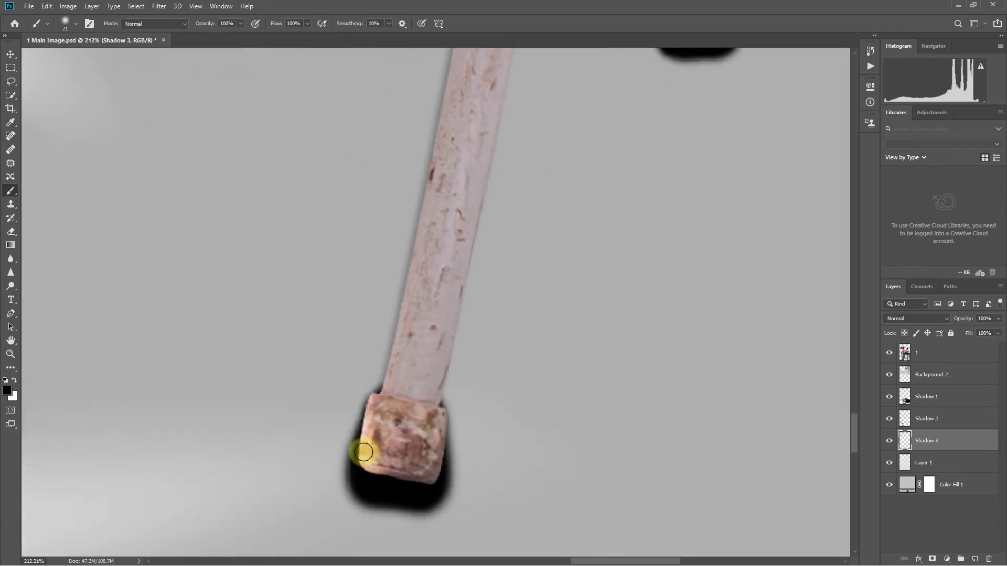
pyautogui.scroll(-3, 364, 452)
pyautogui.scroll(-2, 499, 373)
pyautogui.scroll(1, 461, 404)
pyautogui.moveTo(461, 404)
pyautogui.mouseDown()
pyautogui.moveTo(617, 489)
pyautogui.moveTo(609, 457)
pyautogui.mouseUp()
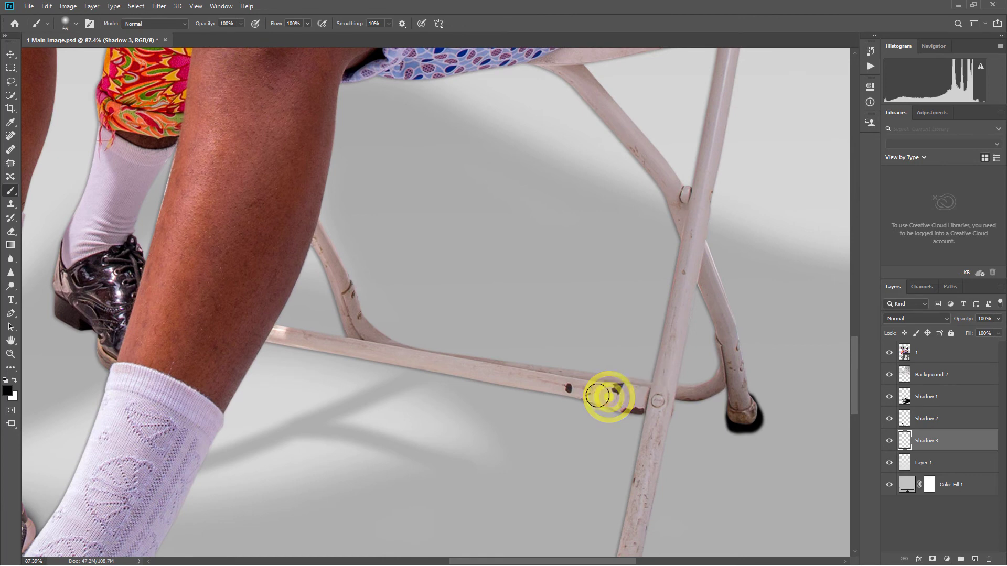
pyautogui.scroll(2, 606, 397)
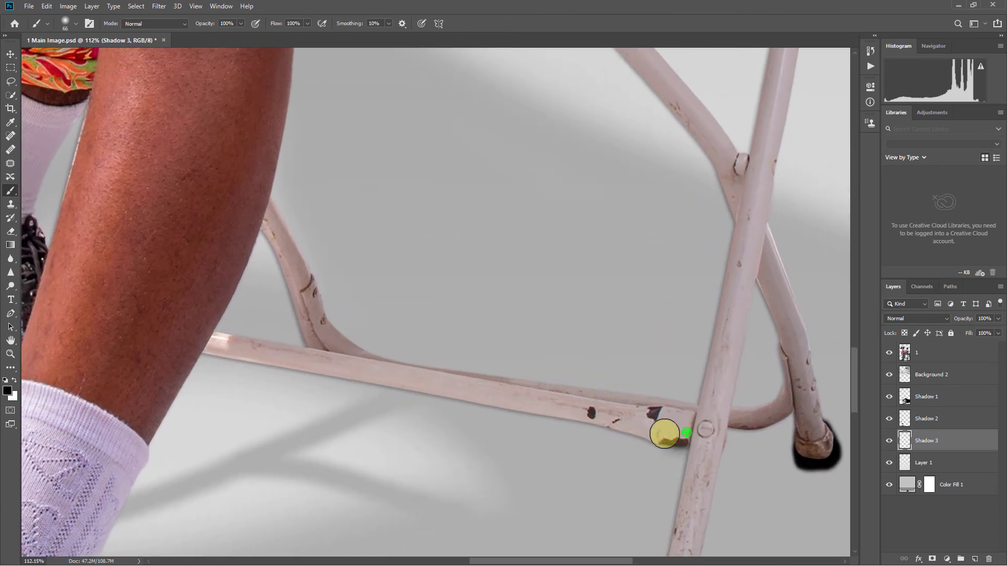
pyautogui.moveTo(664, 434); pyautogui.dragTo(147, 335)
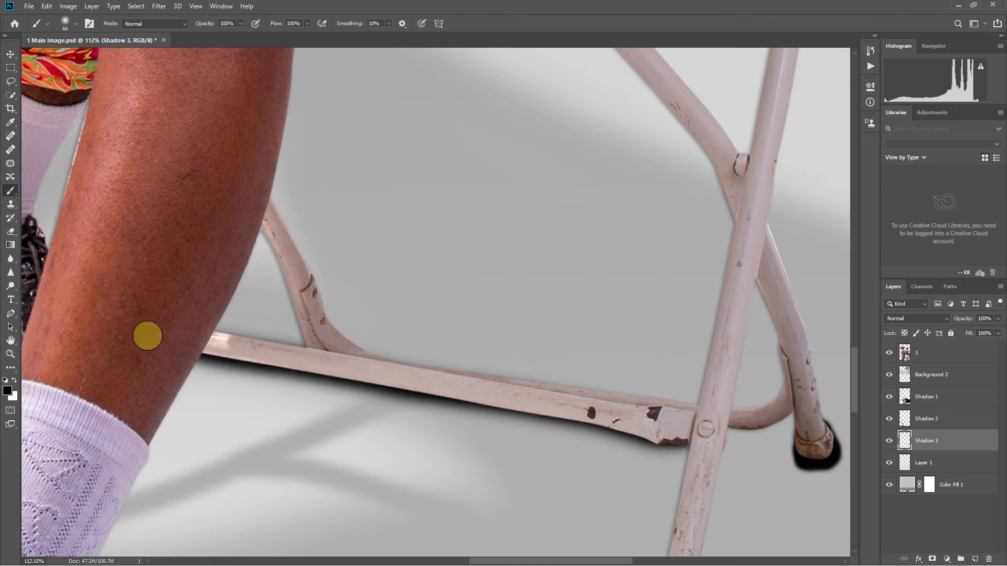
pyautogui.moveTo(587, 405); pyautogui.dragTo(533, 389)
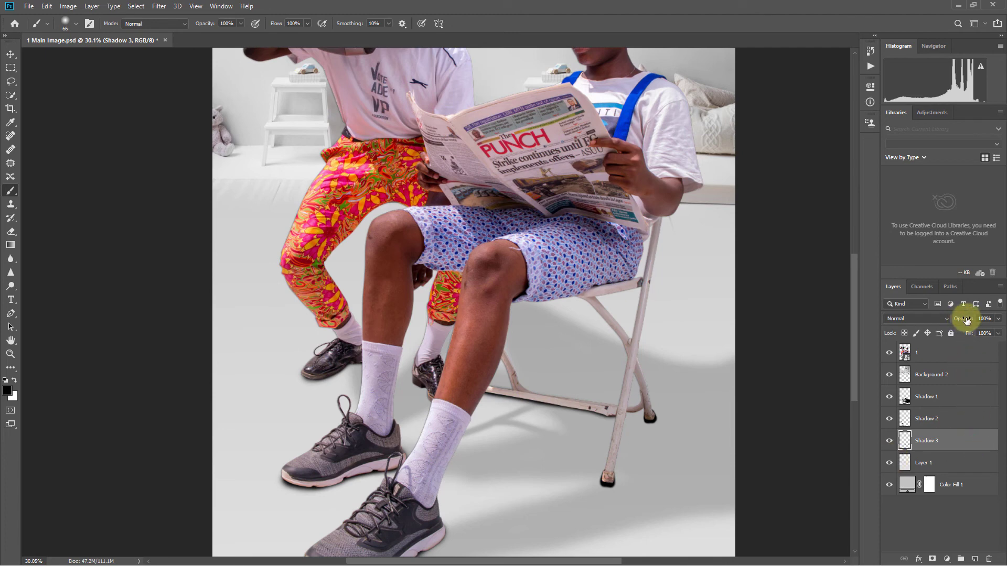
# Step: Set Shadow 3 to 35% opacity and zoom in on the knees
pyautogui.click(985, 318)
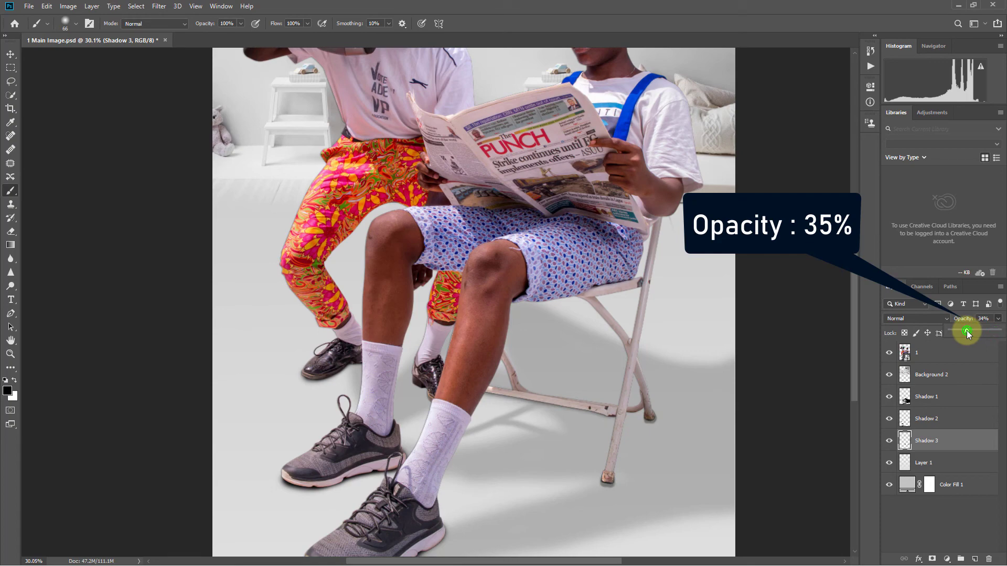
pyautogui.moveTo(967, 331); pyautogui.dragTo(967, 330)
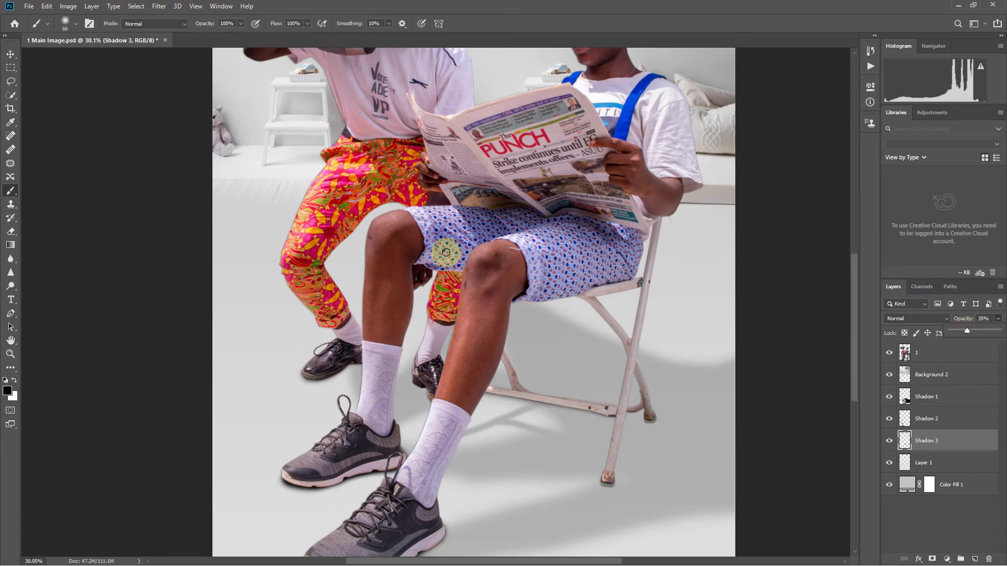
pyautogui.scroll(5, 446, 252)
pyautogui.moveTo(425, 288); pyautogui.dragTo(456, 313)
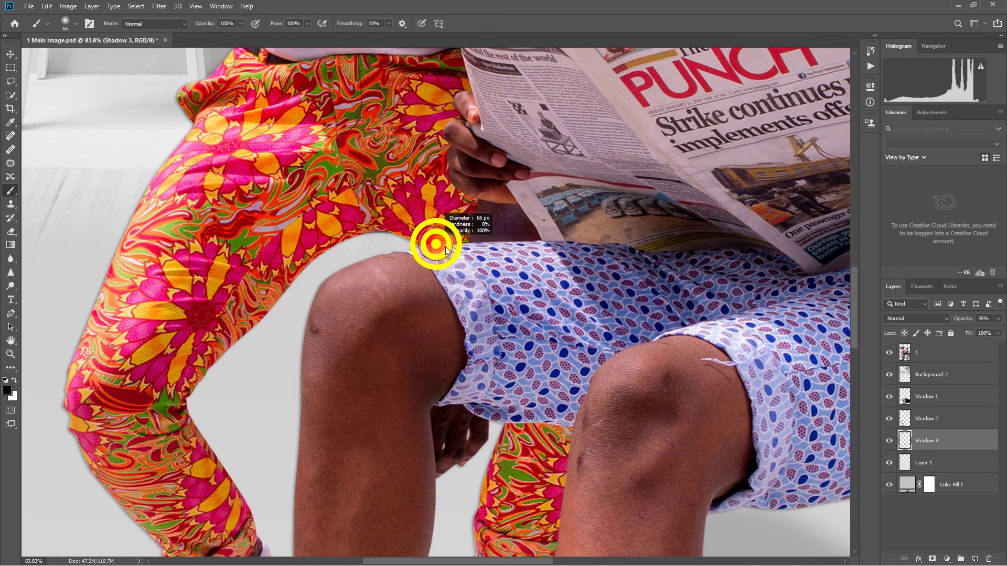
pyautogui.moveTo(443, 252); pyautogui.dragTo(434, 252)
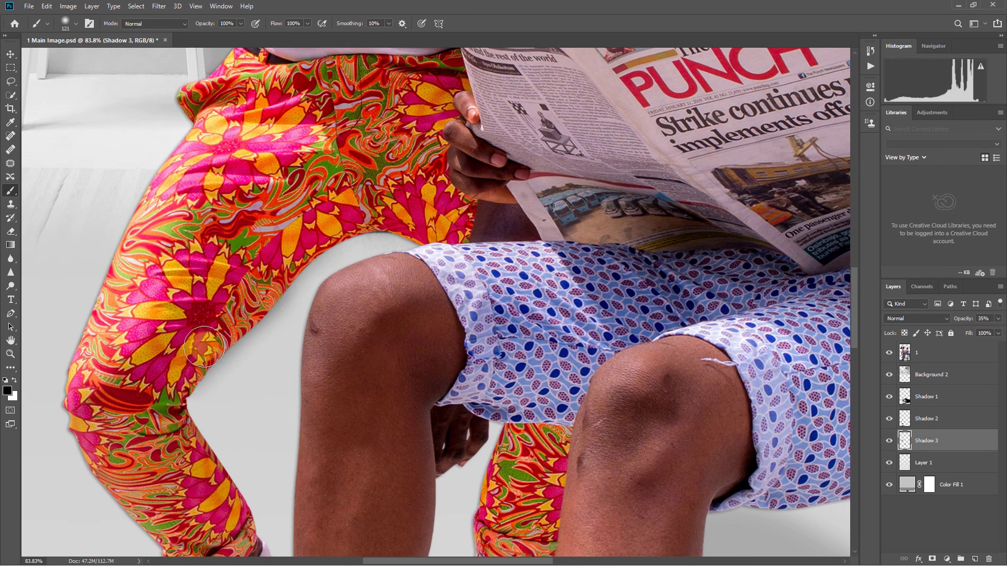
# Step: Bring the newspaper, shorts and chair area into view to check the shading
pyautogui.scroll(-3, 204, 367)
pyautogui.scroll(-2, 506, 257)
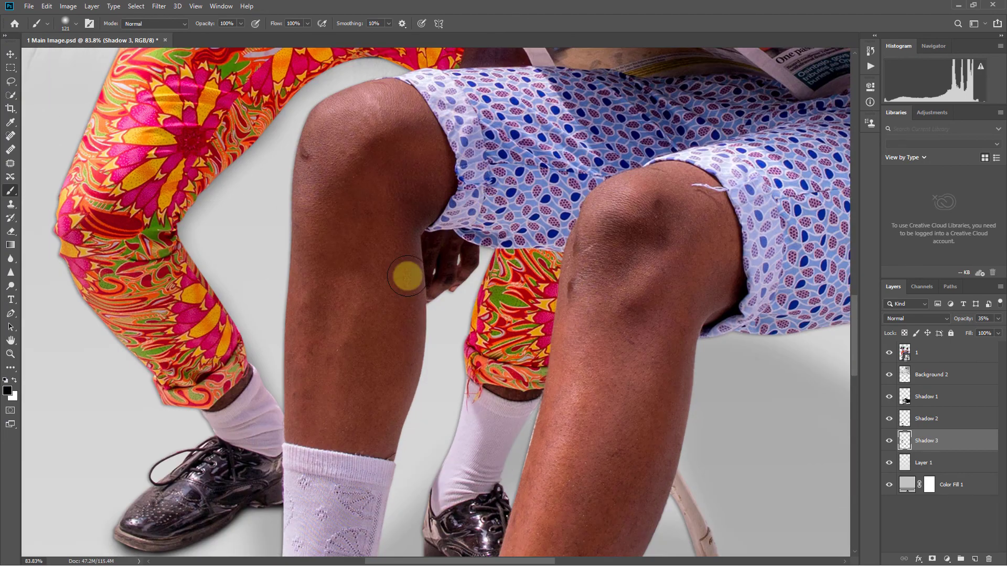
pyautogui.scroll(-1, 507, 262)
pyautogui.moveTo(518, 280); pyautogui.dragTo(182, 407)
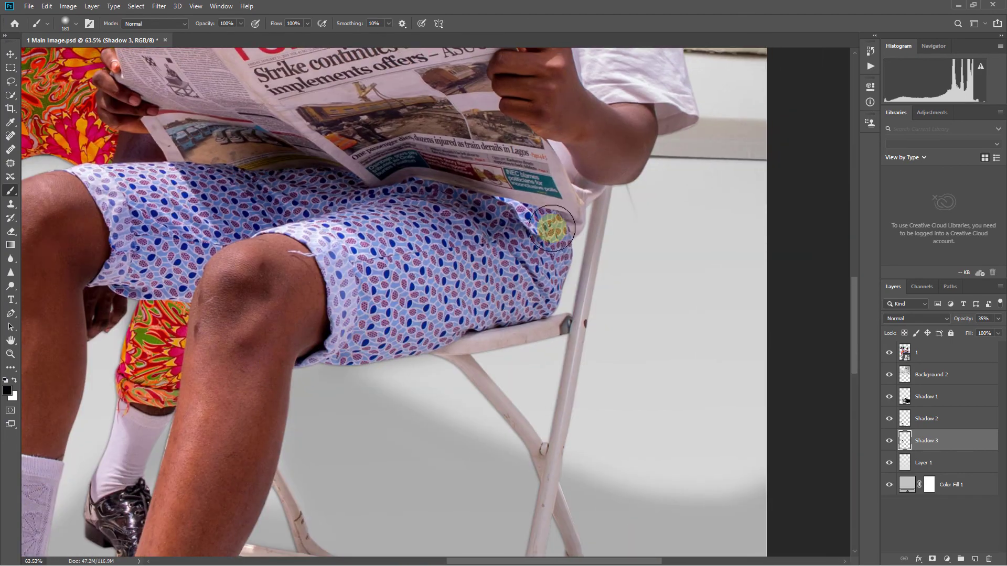
pyautogui.scroll(-2, 519, 236)
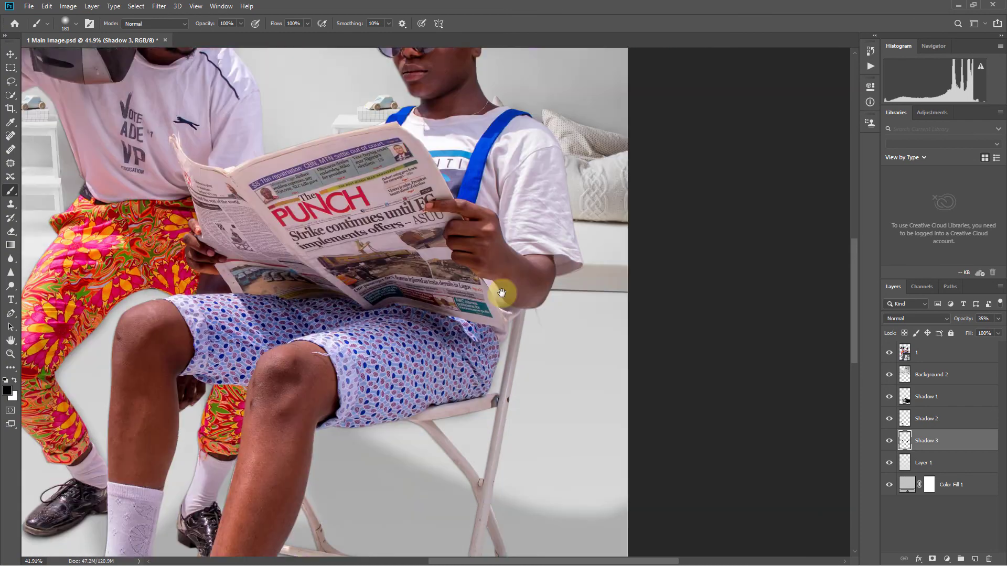
pyautogui.scroll(-1, 517, 304)
pyautogui.scroll(-1, 524, 336)
pyautogui.scroll(-2, 524, 336)
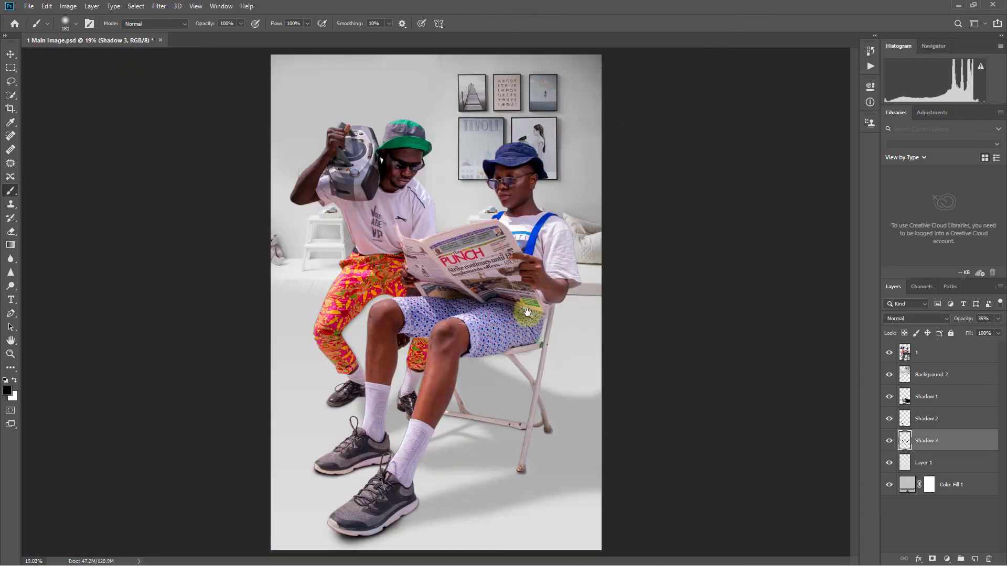
pyautogui.scroll(1, 542, 259)
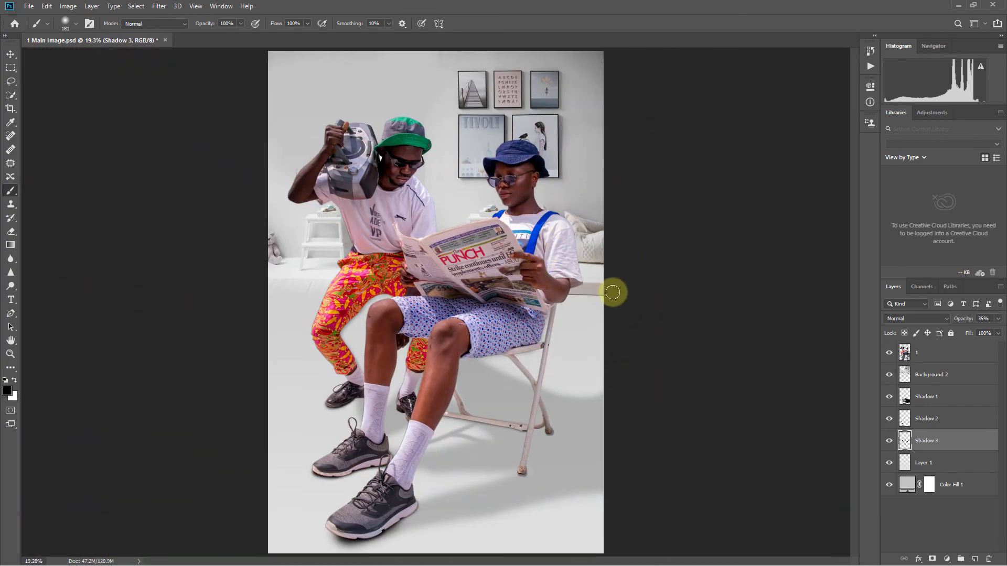
# Step: Stamp all visible layers into a new top Layer 2 and hide the layers below
pyautogui.click(8, 54)
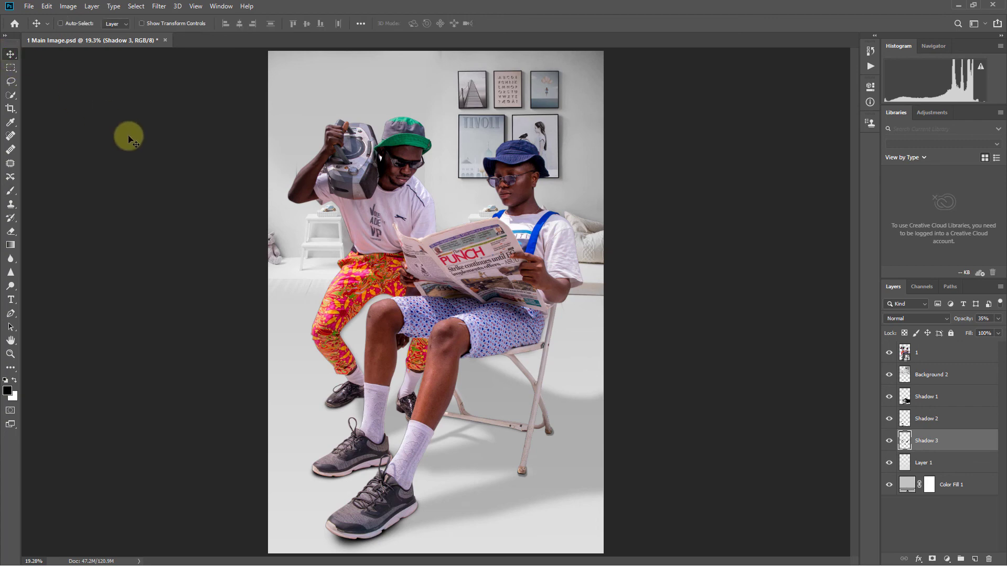
pyautogui.click(953, 352)
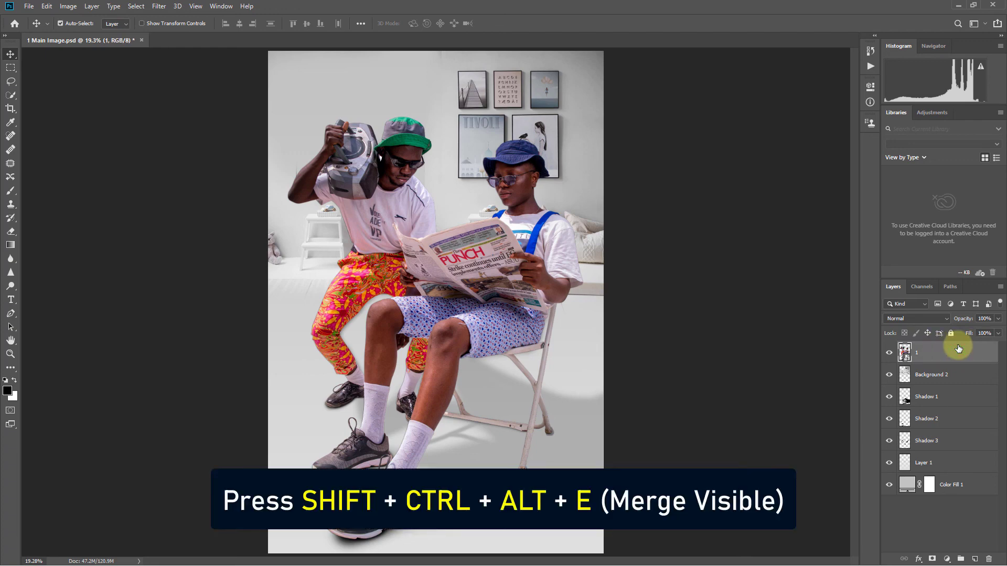
pyautogui.hotkey('ctrl', 'shift', 'alt', 'e')
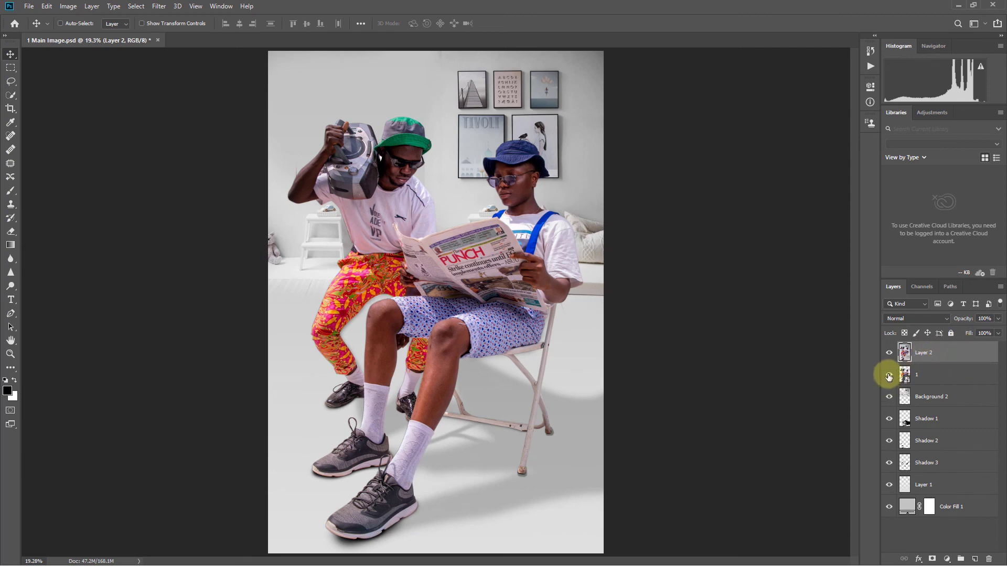
pyautogui.click(889, 375)
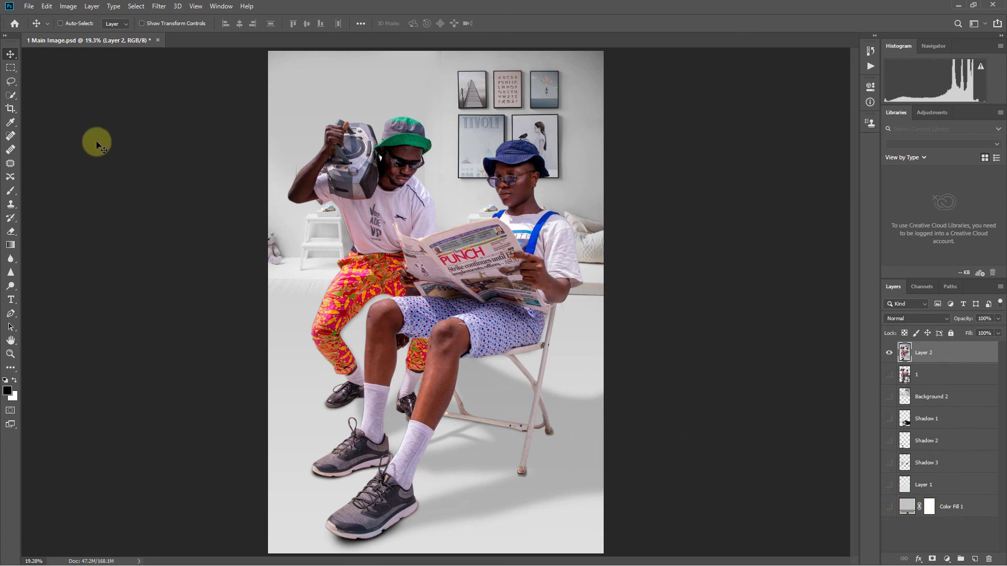
# Step: Apply Image > Auto Color to the merged Layer 2
pyautogui.click(66, 6)
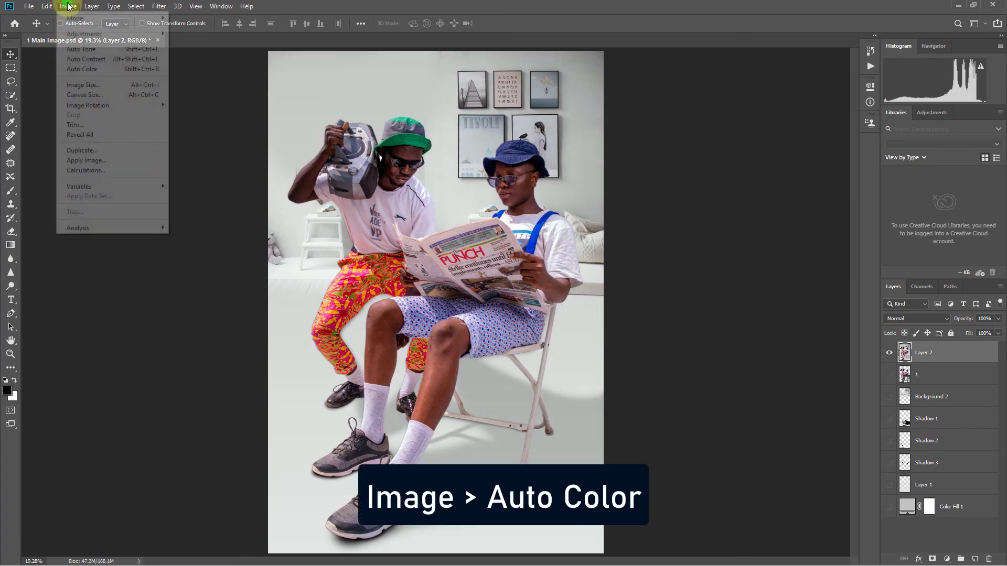
pyautogui.click(87, 69)
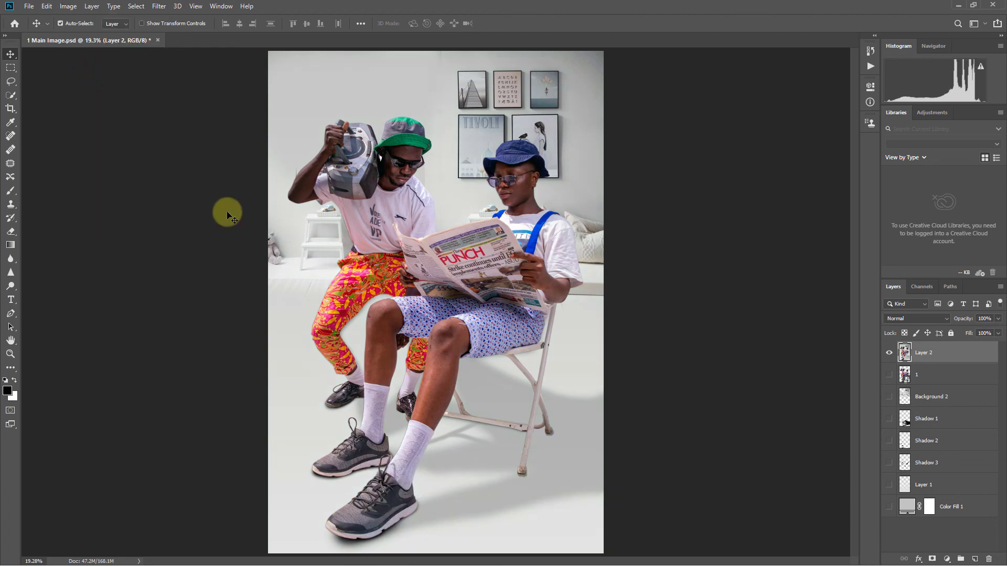